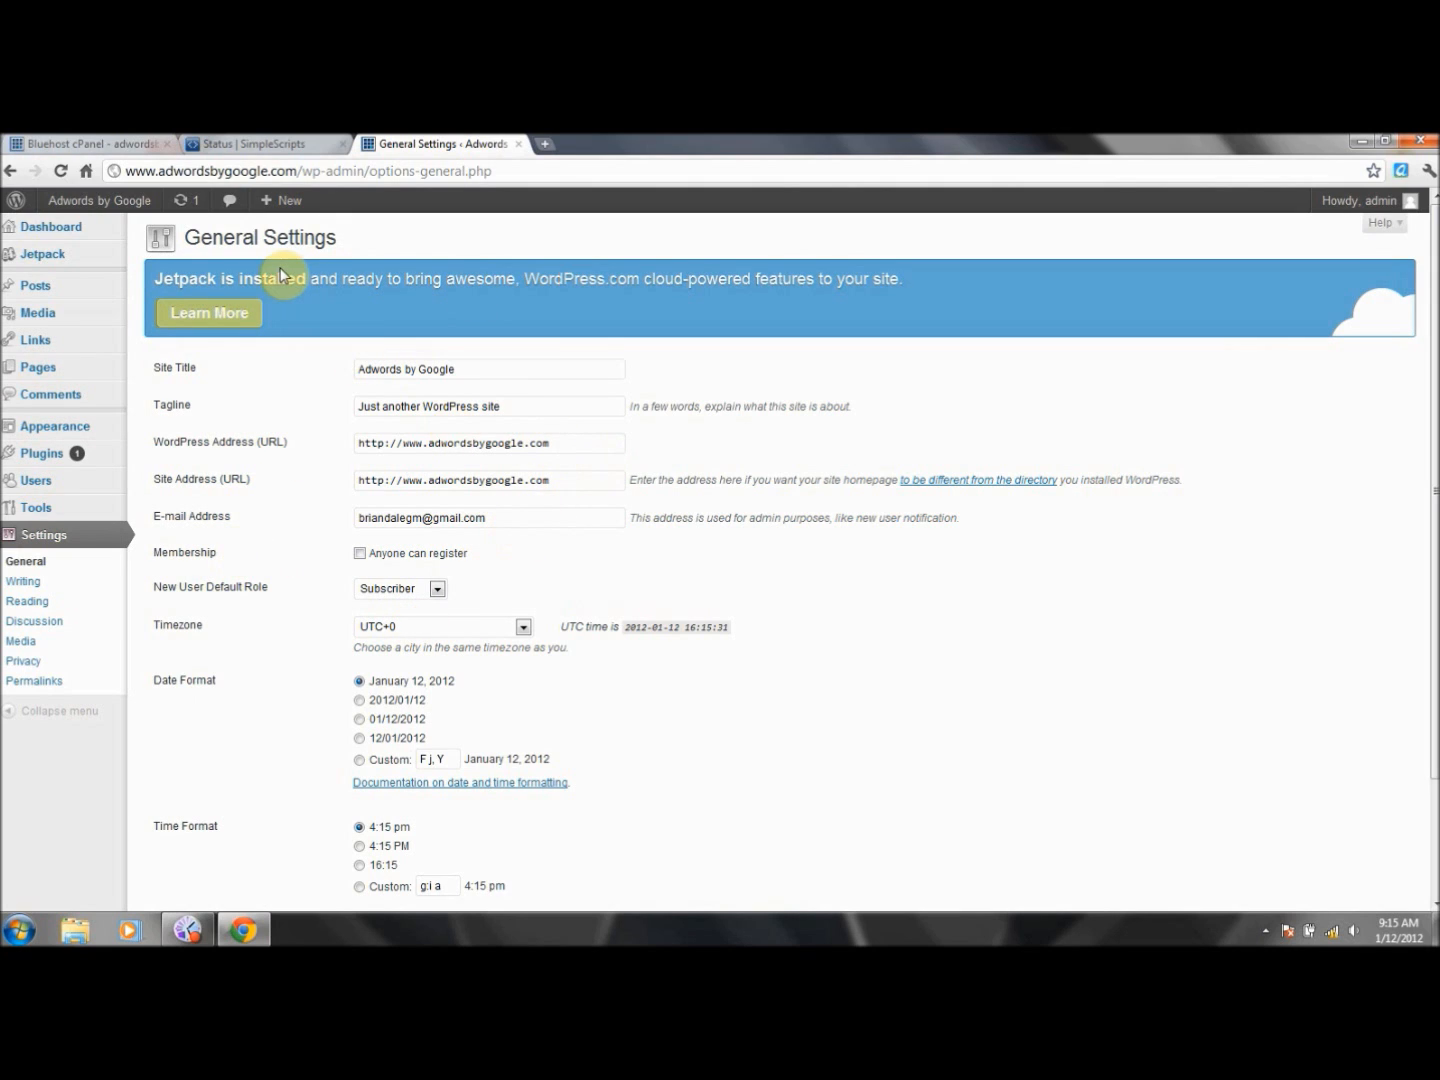
- Check the live front page, then clear the Site Title field on General Settings
left_click(112, 204)
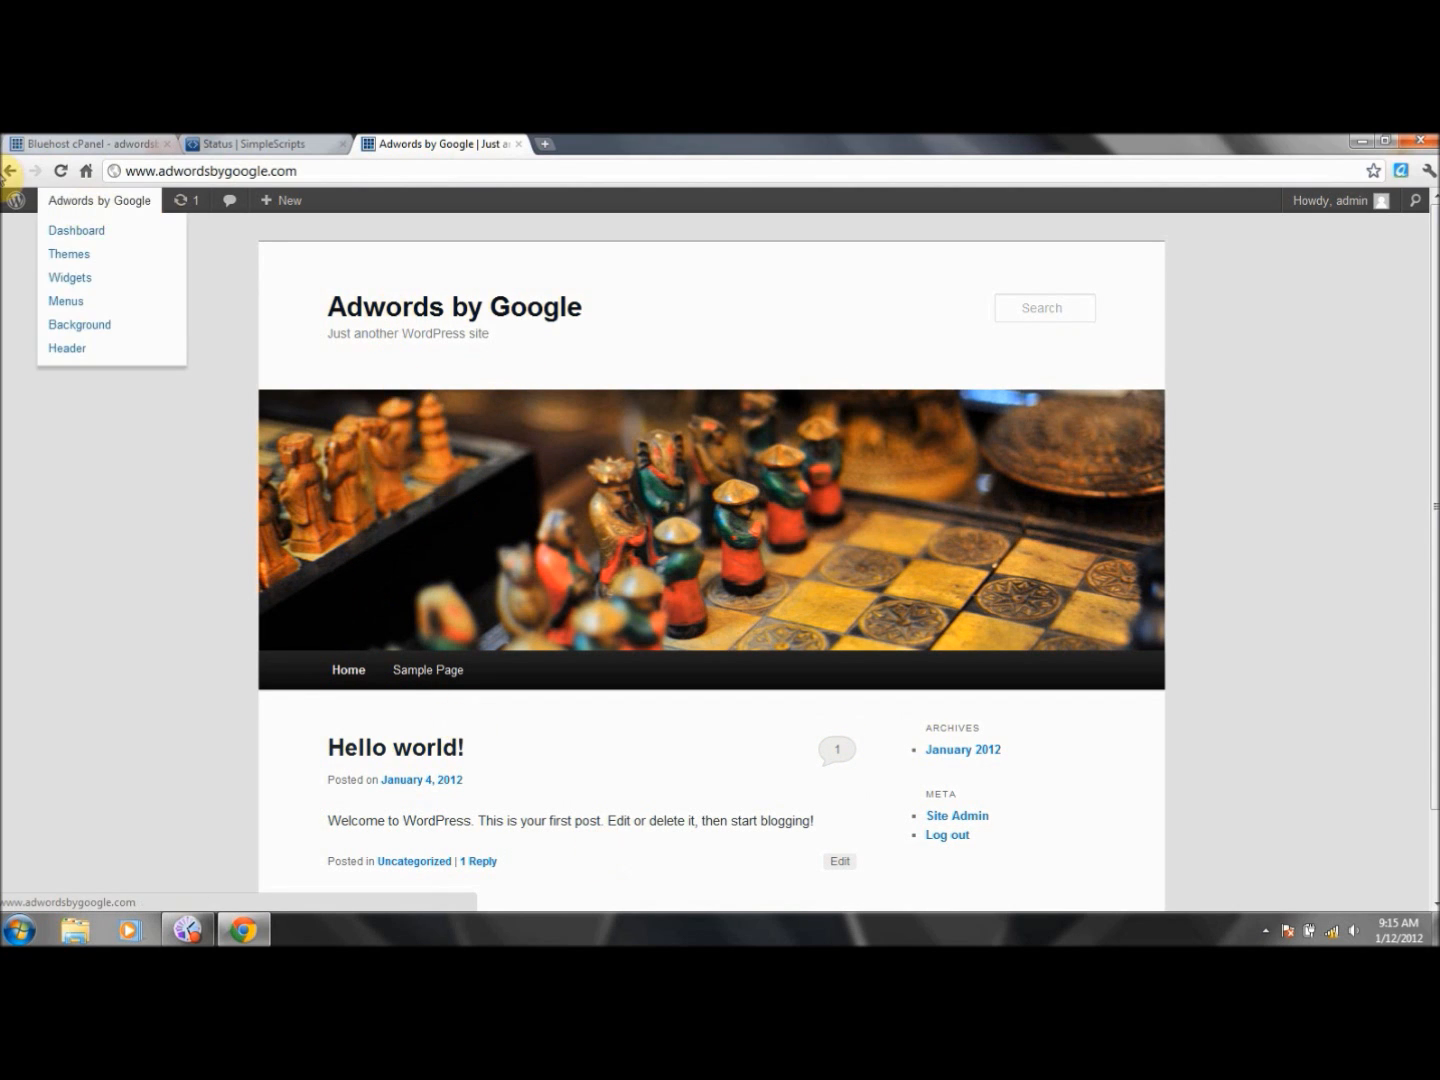
left_click(9, 172)
left_click_drag(476, 370, 296, 388)
key("BackSpace")
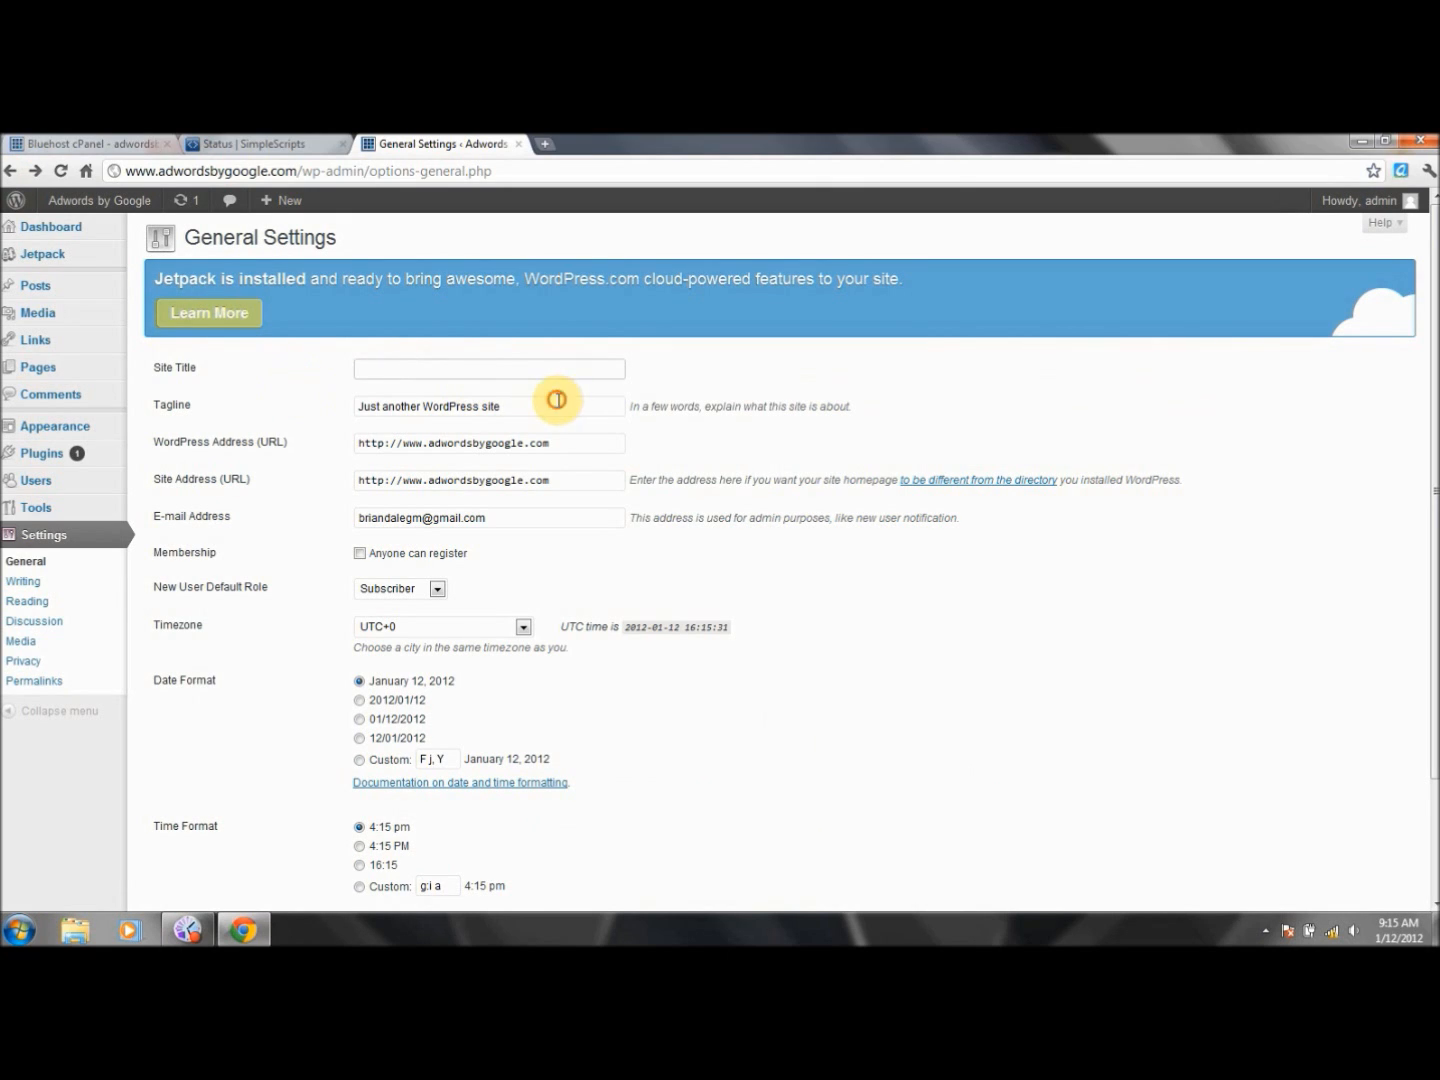
- Clear the Tagline and admin E-mail Address fields
left_click_drag(554, 401, 188, 375)
key("BackSpace")
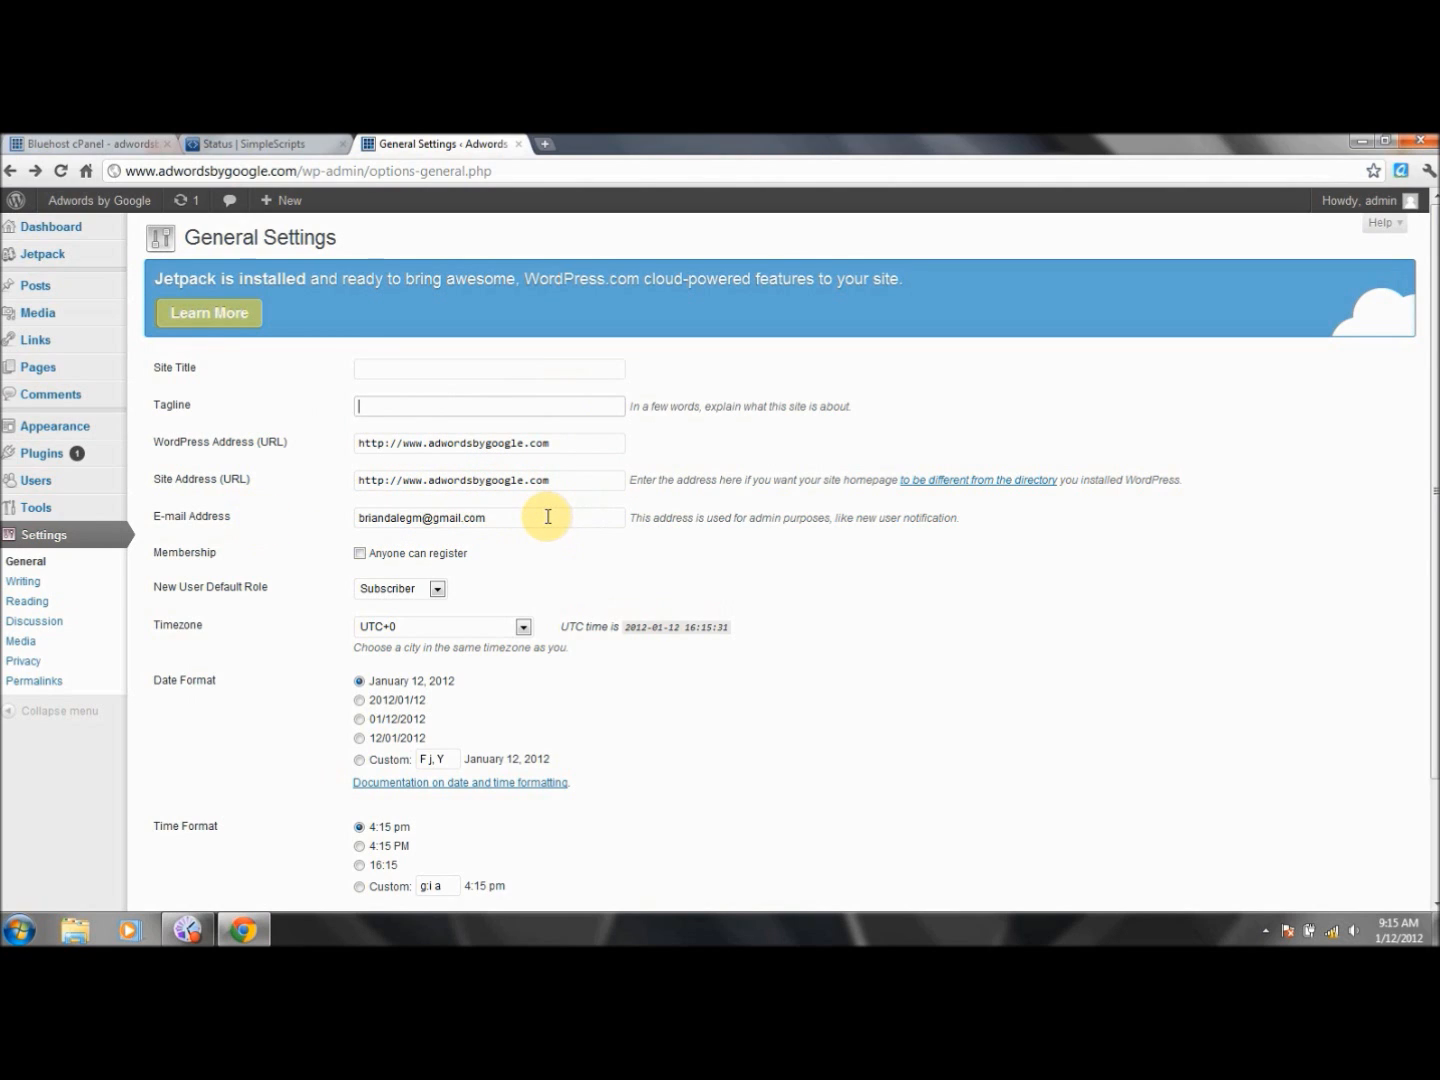
left_click_drag(548, 516, 129, 562)
key("BackSpace")
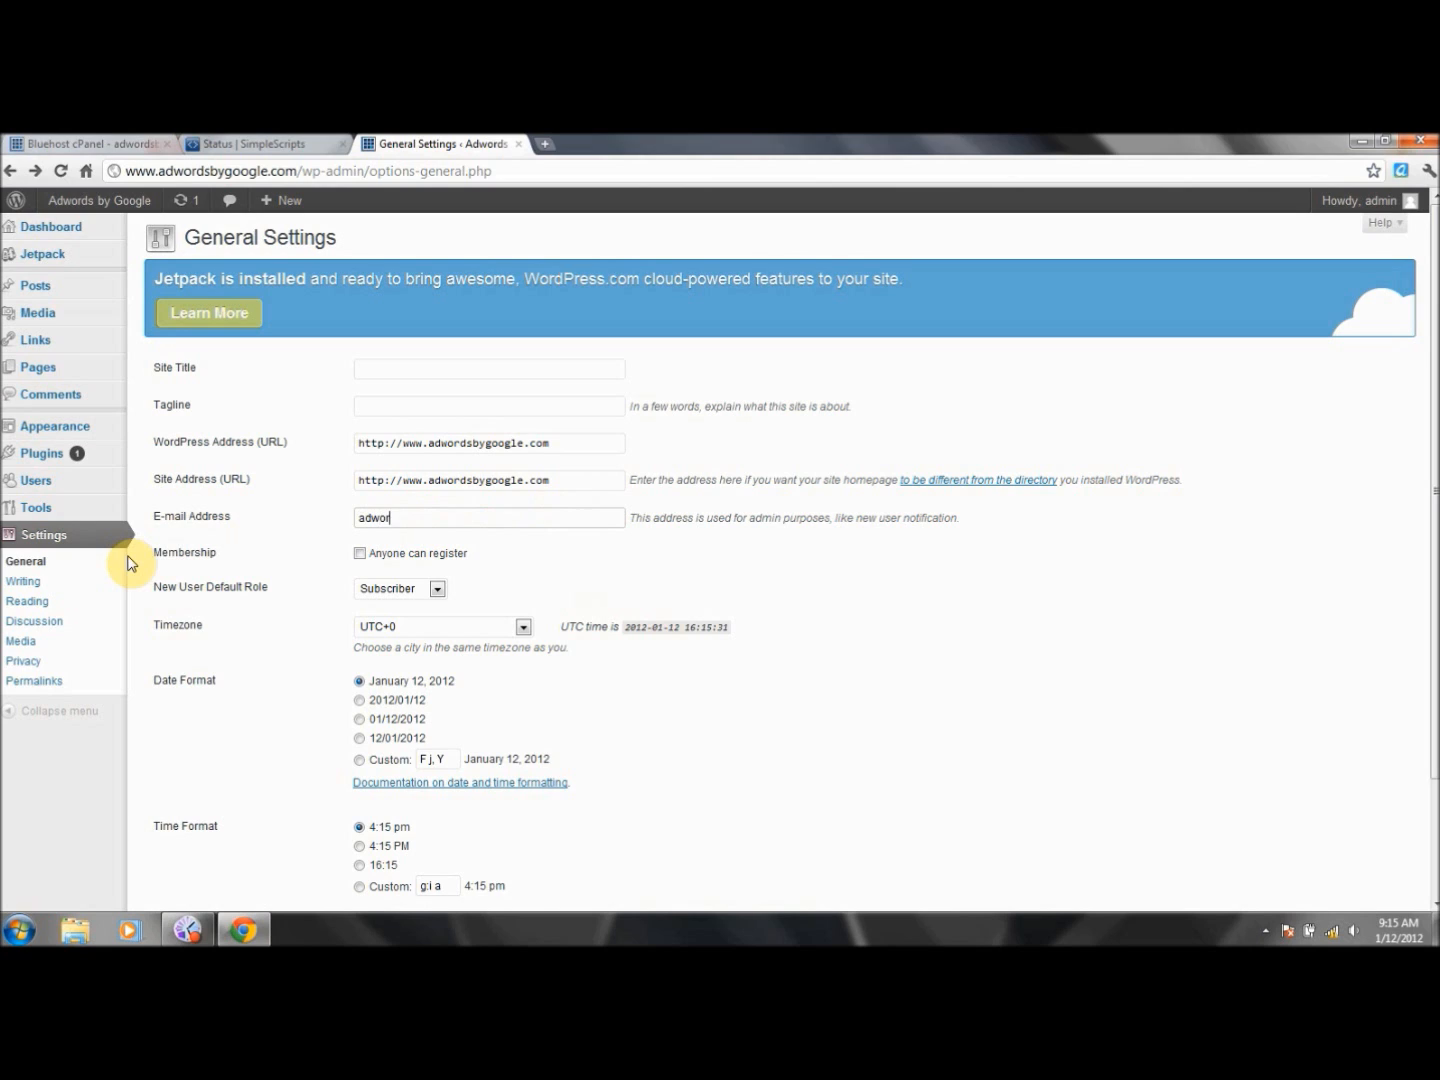
- Enter the new admin e-mail address in the E-mail Address field
left_click(569, 579)
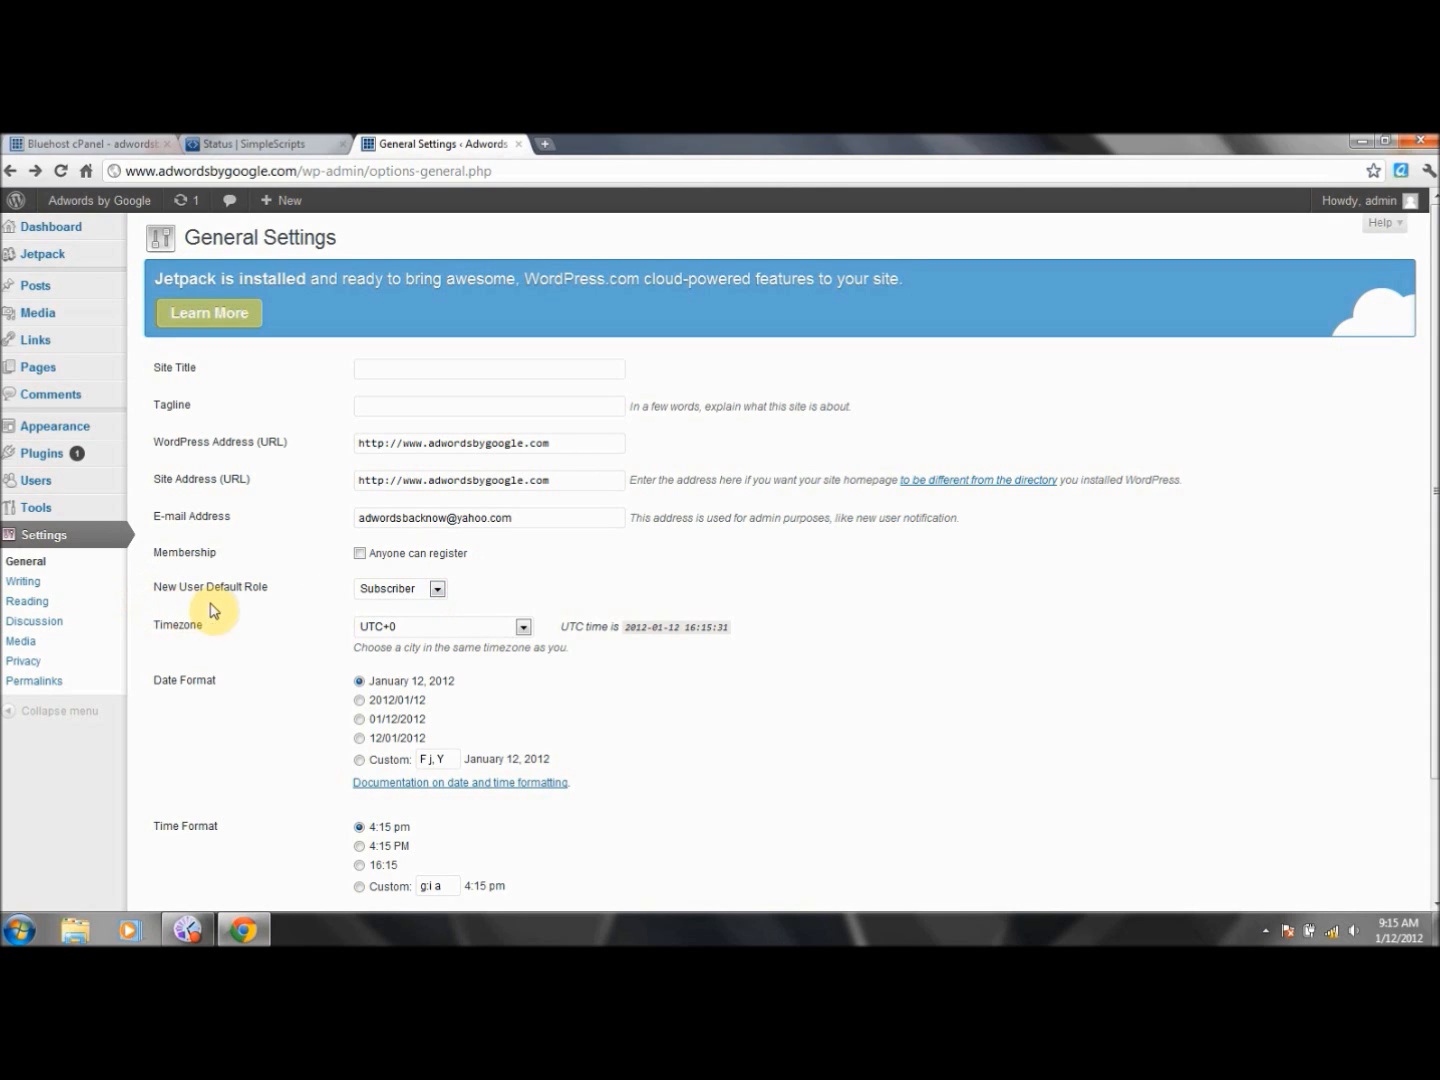
left_click(437, 592)
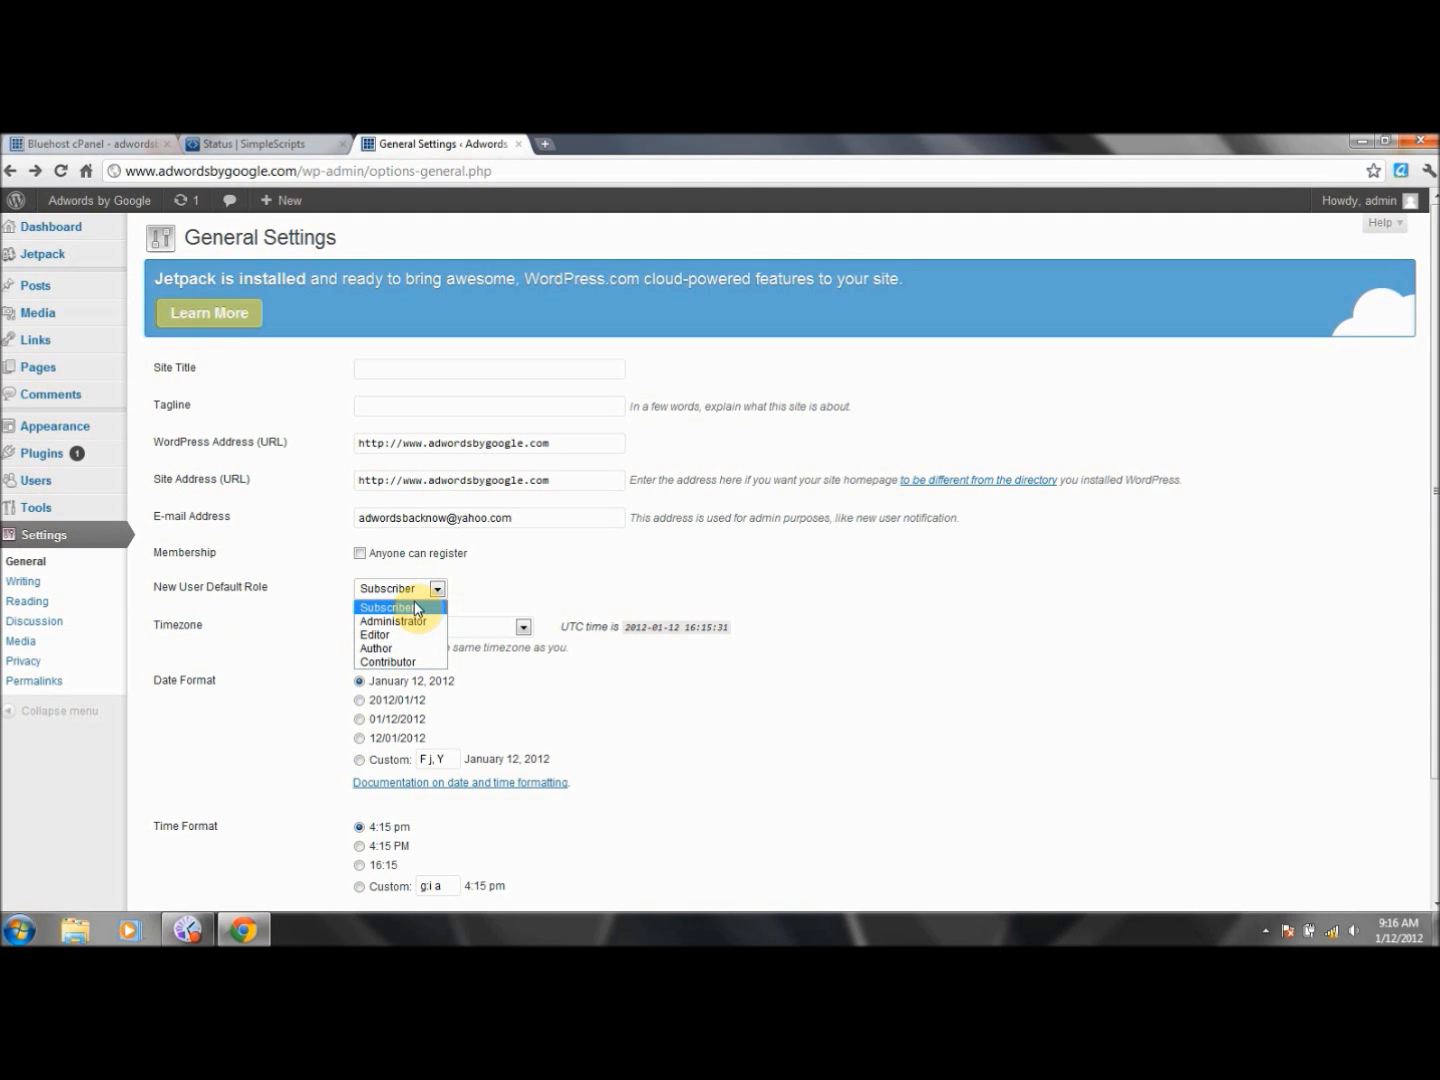
left_click(571, 590)
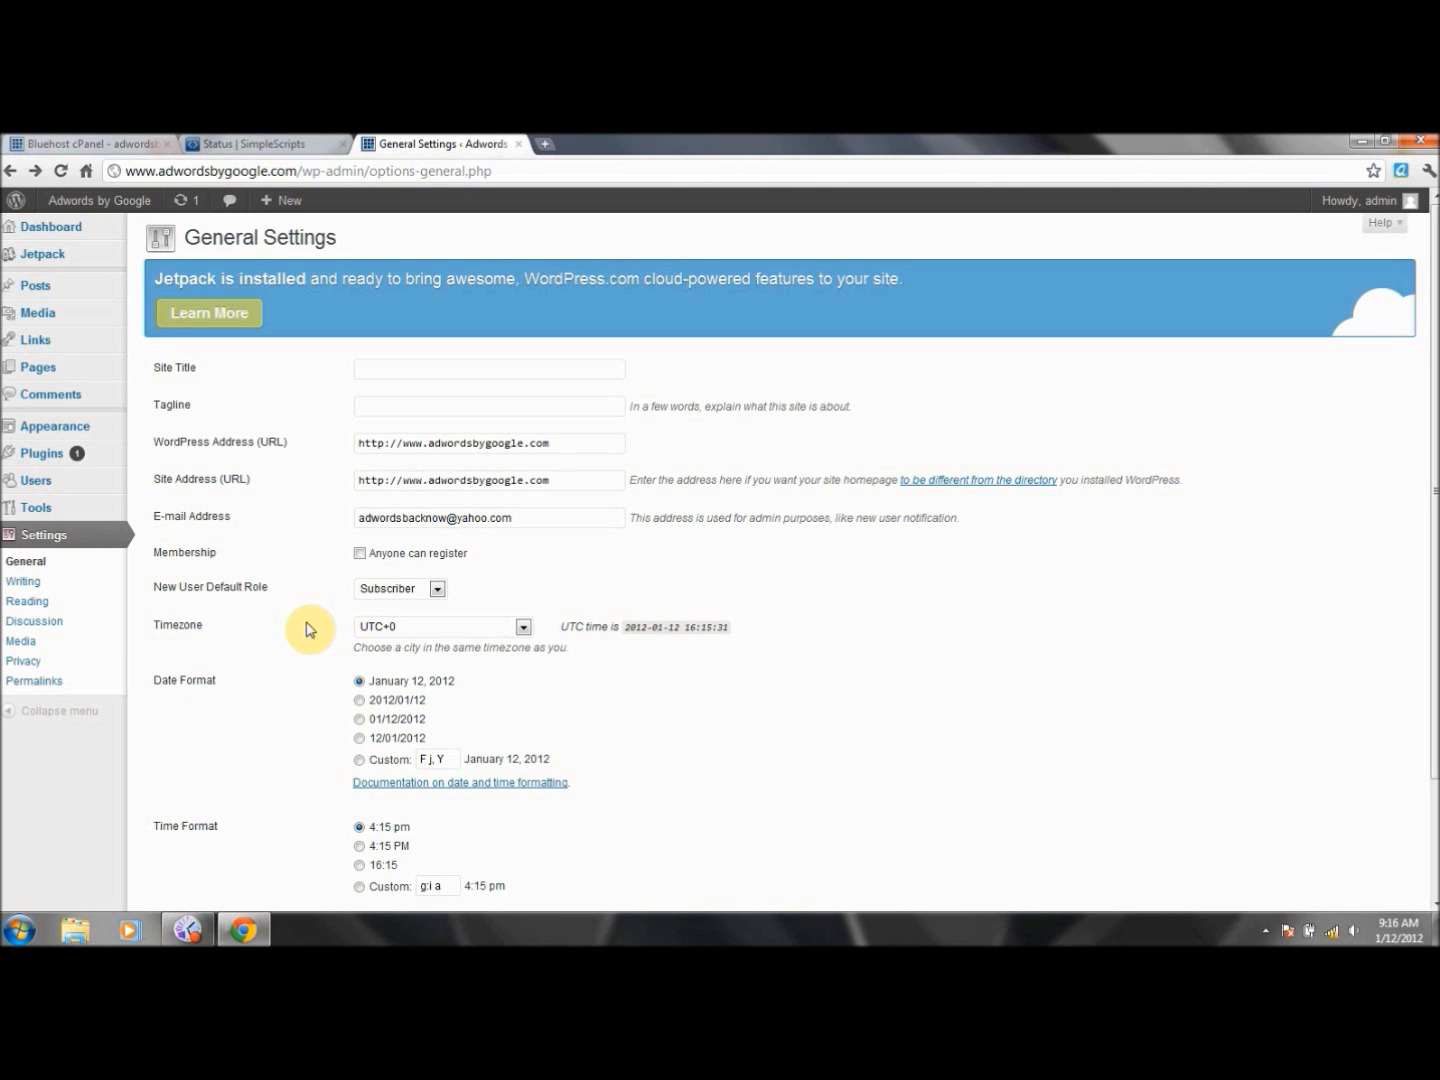
left_click(437, 588)
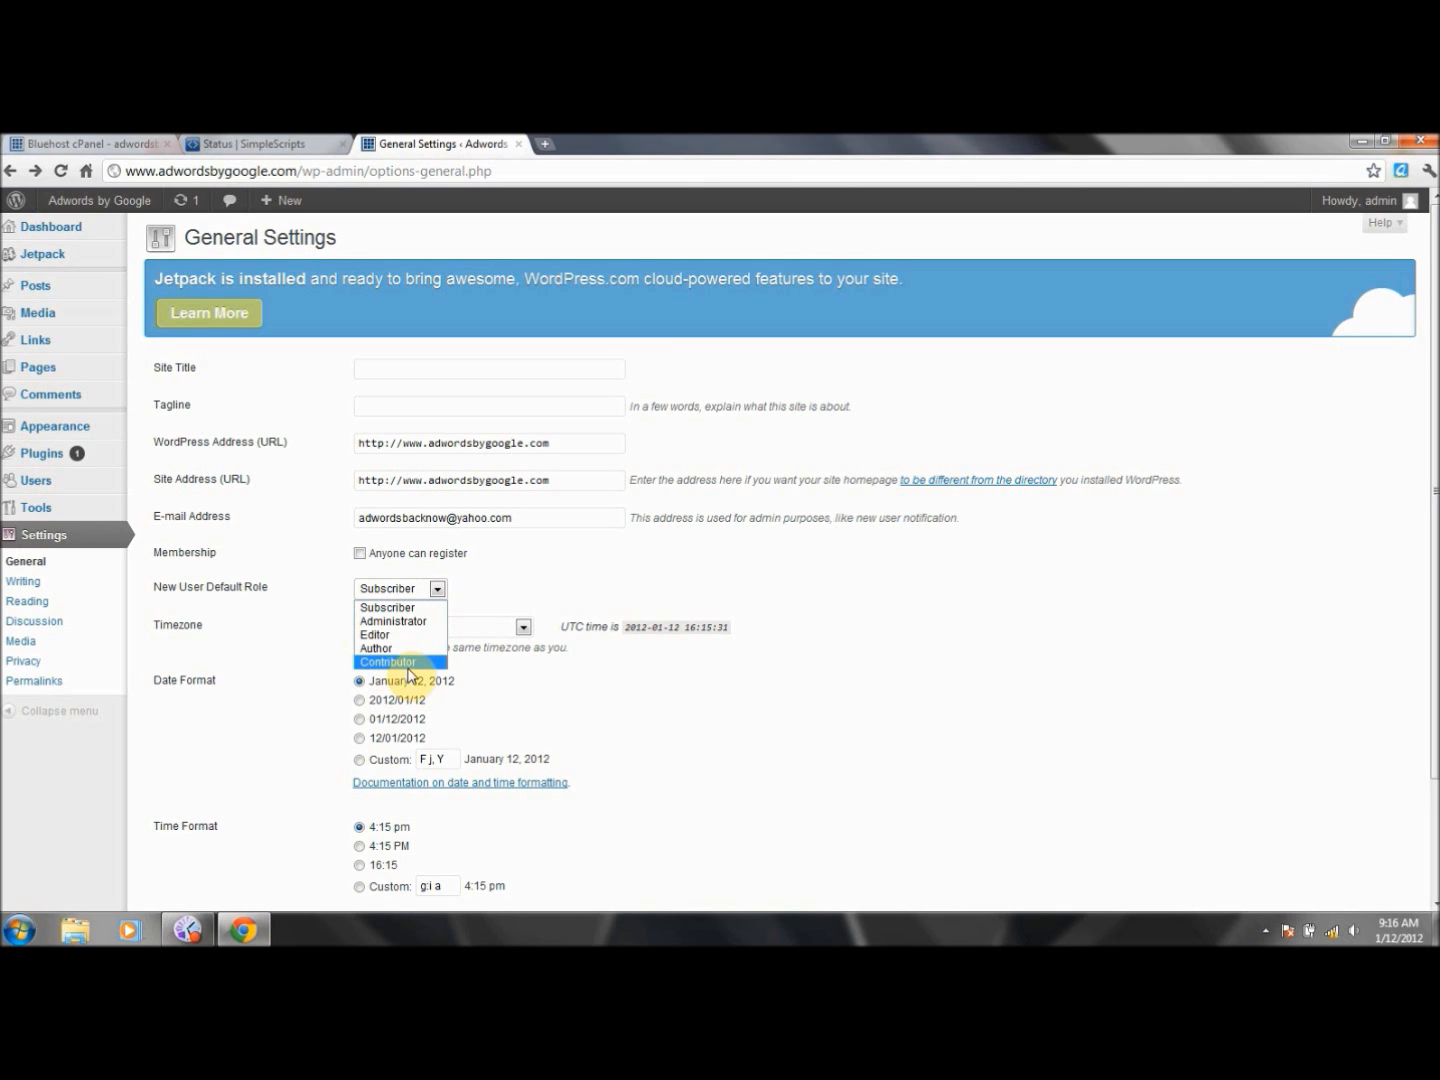
left_click(606, 679)
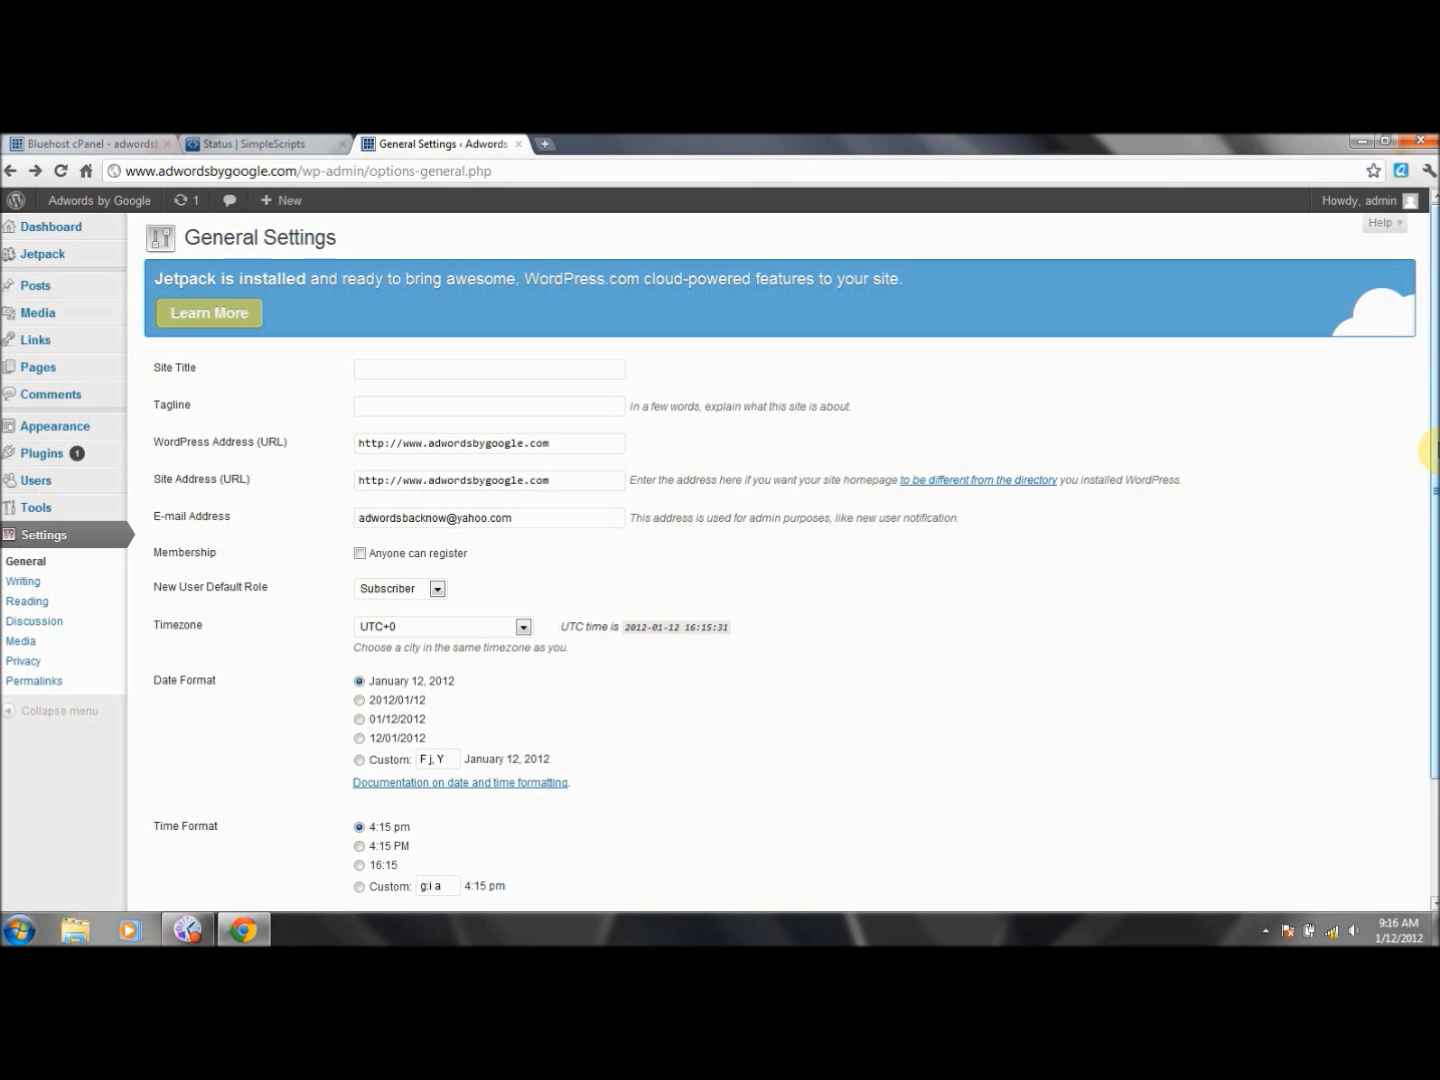
- Set the timezone to UTC-9:30, the time format to 16:15, and weeks to start on Sunday
scroll(1430, 446, "down", 3)
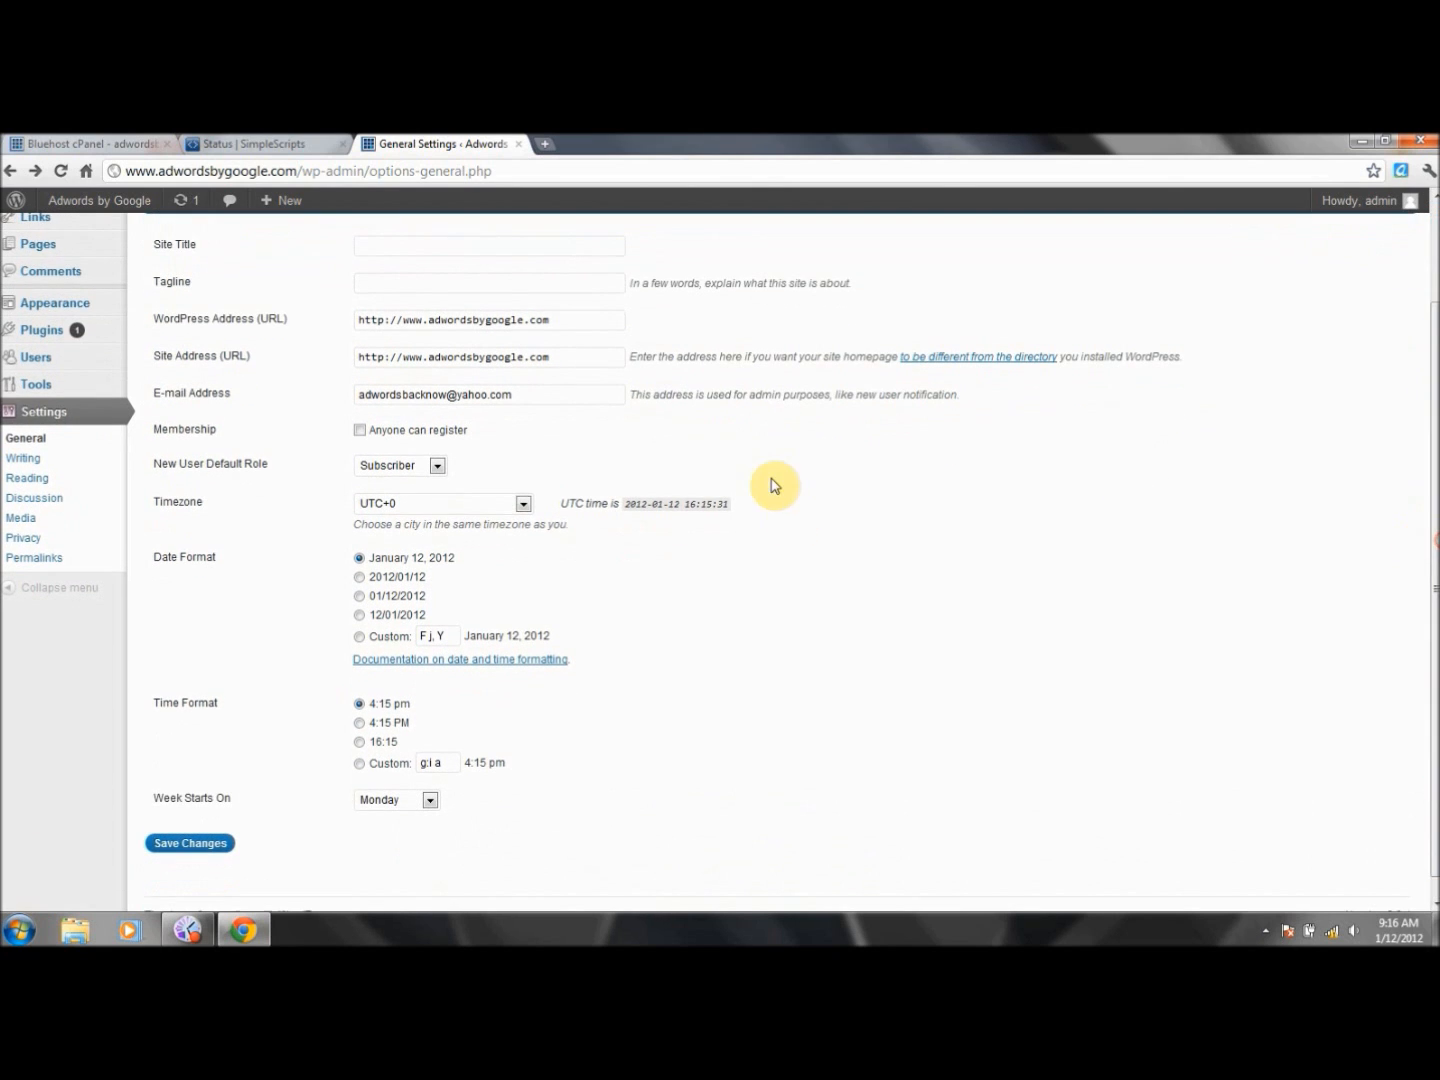
left_click(522, 505)
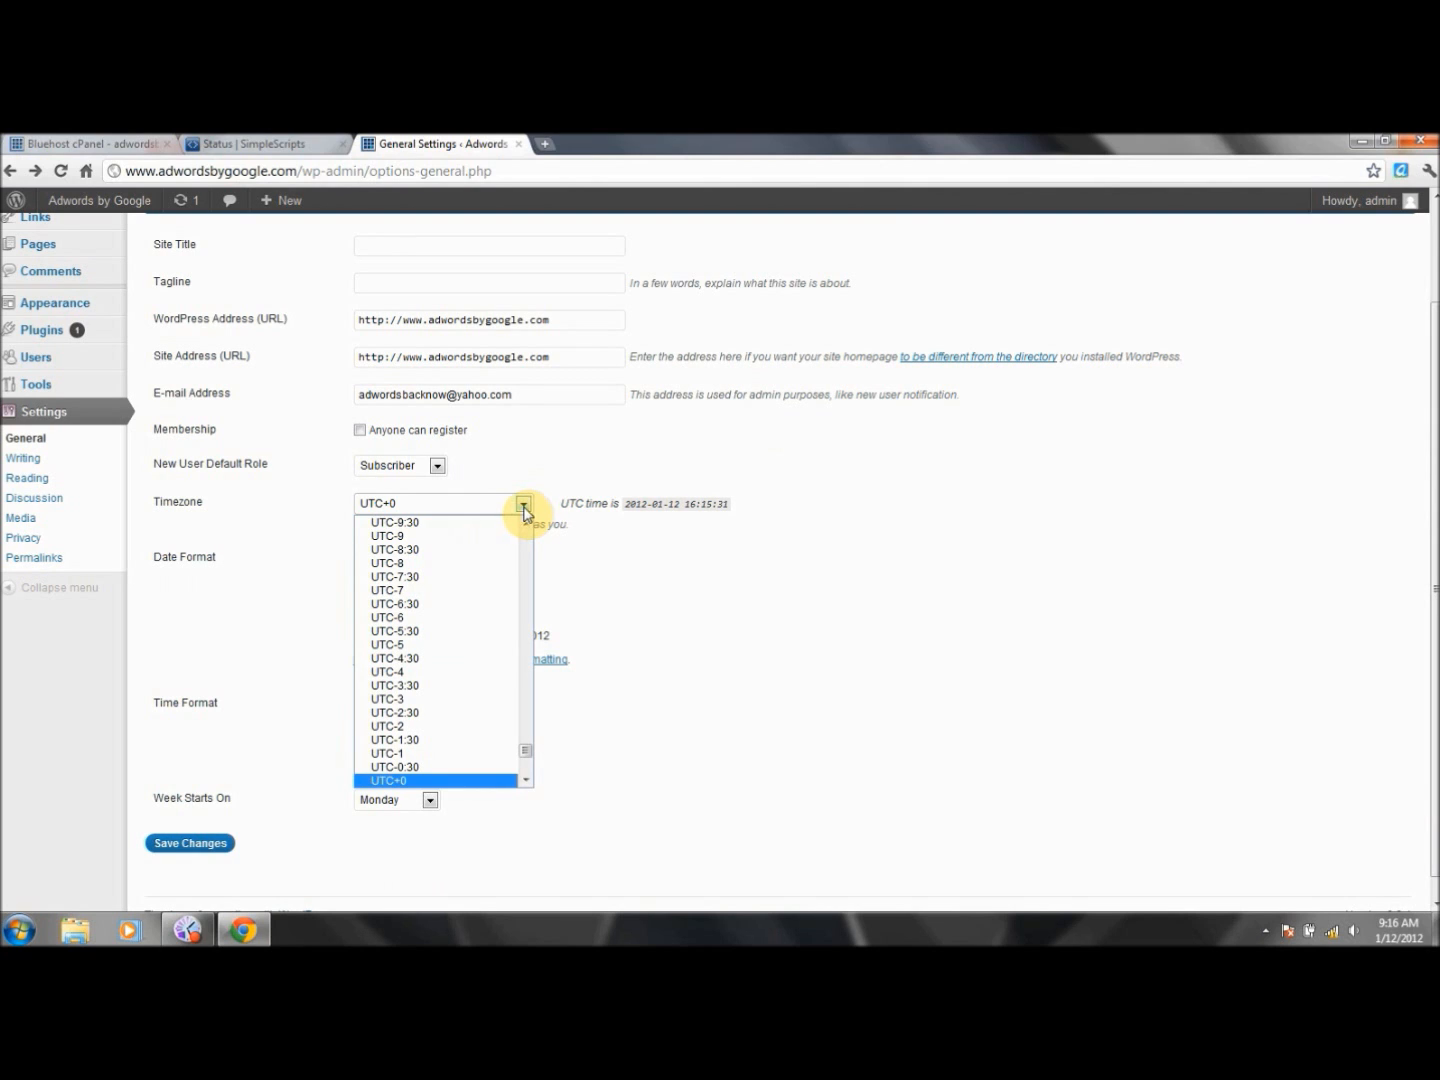
left_click(503, 523)
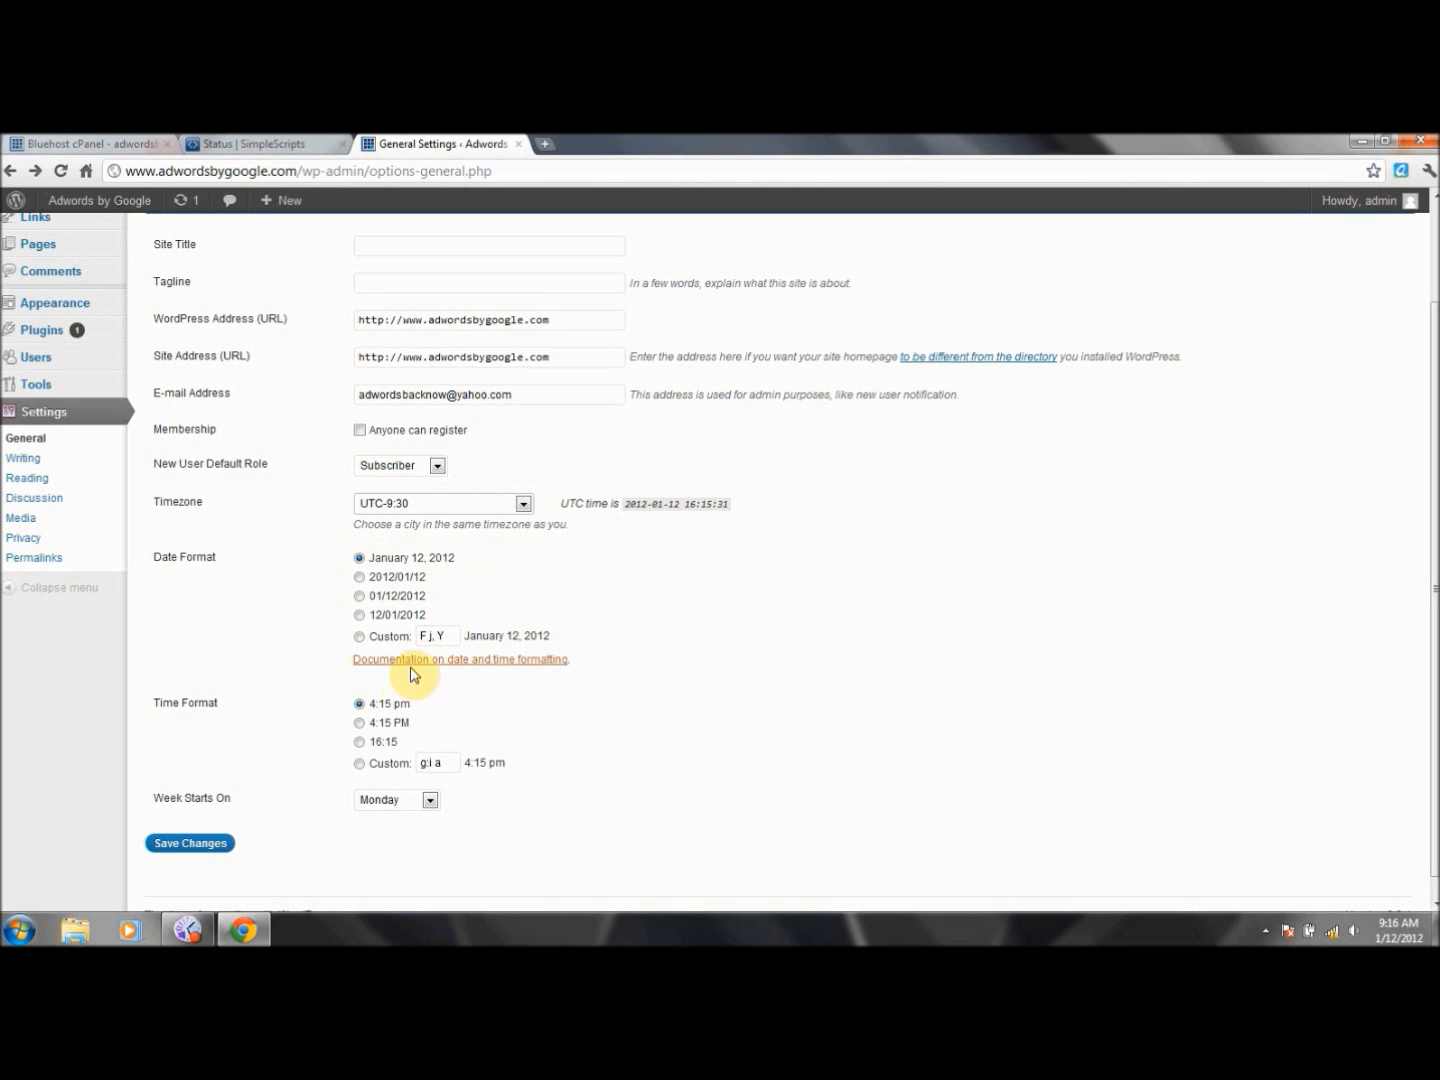
left_click(360, 743)
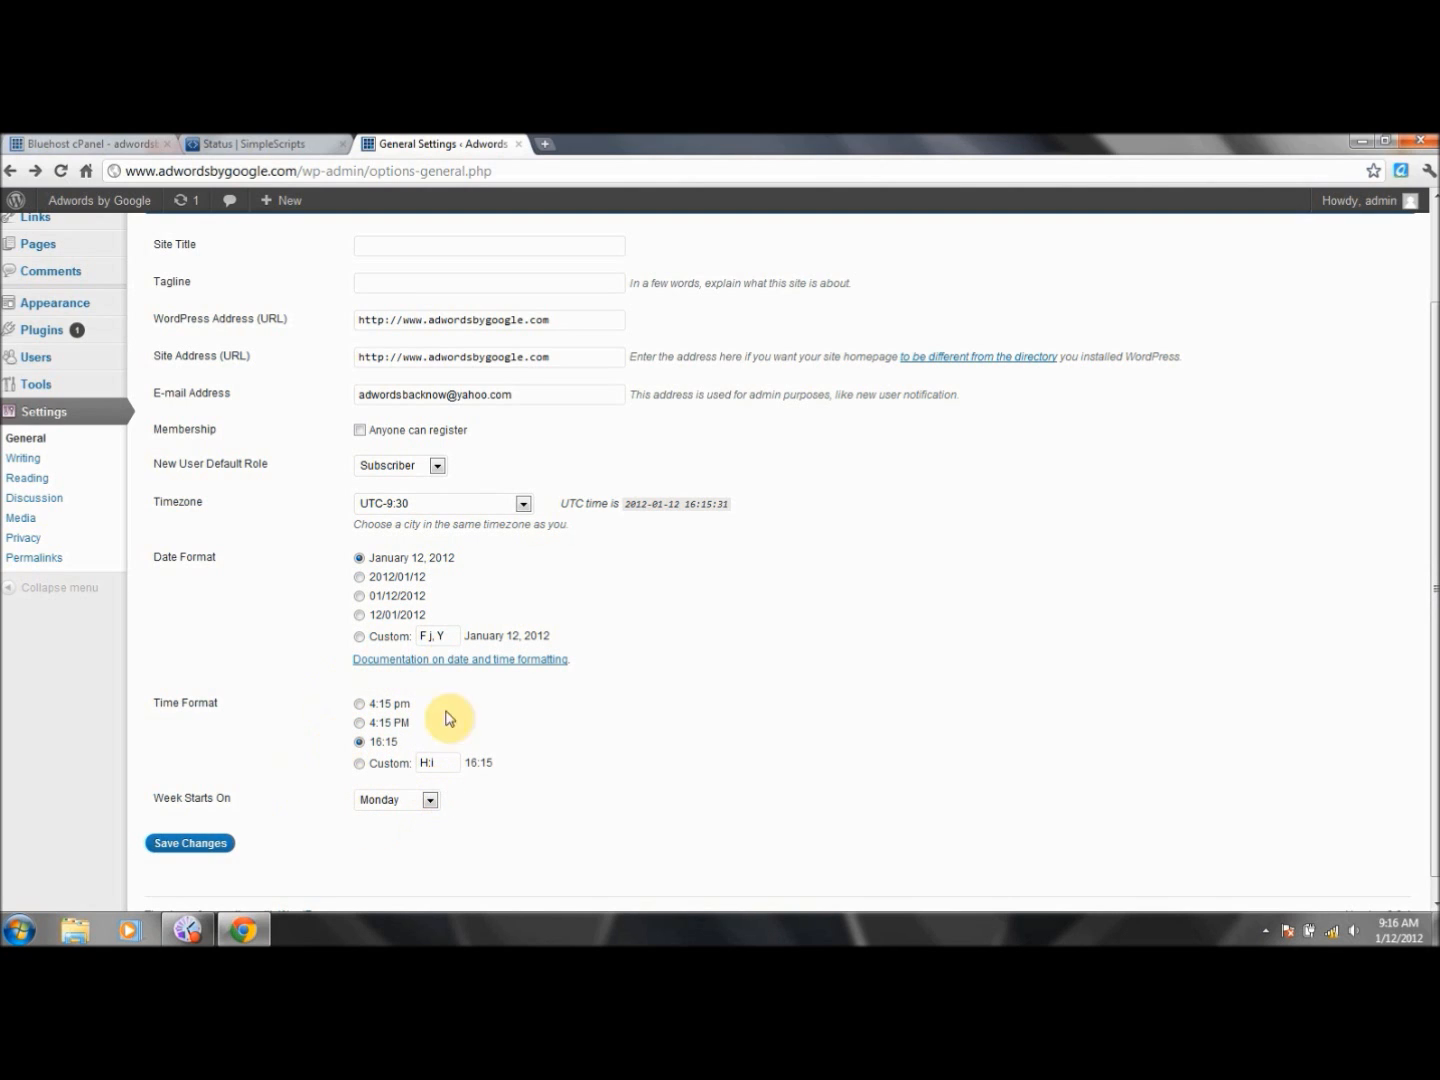
left_click(429, 801)
left_click(410, 819)
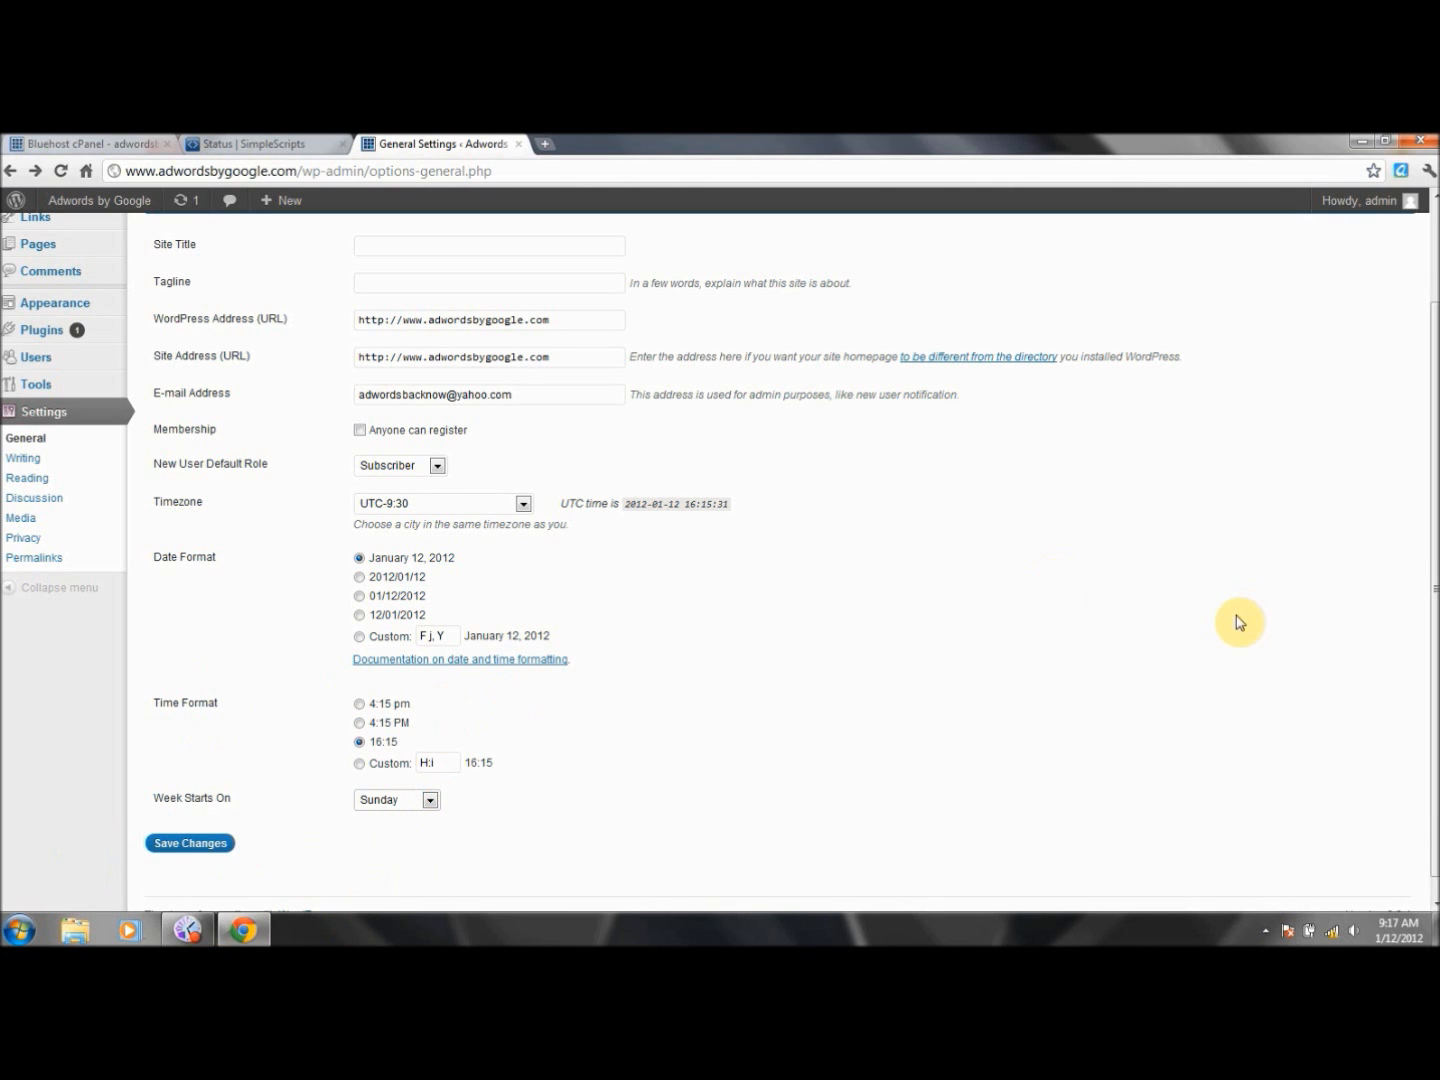
left_click_drag(1436, 620, 1436, 356)
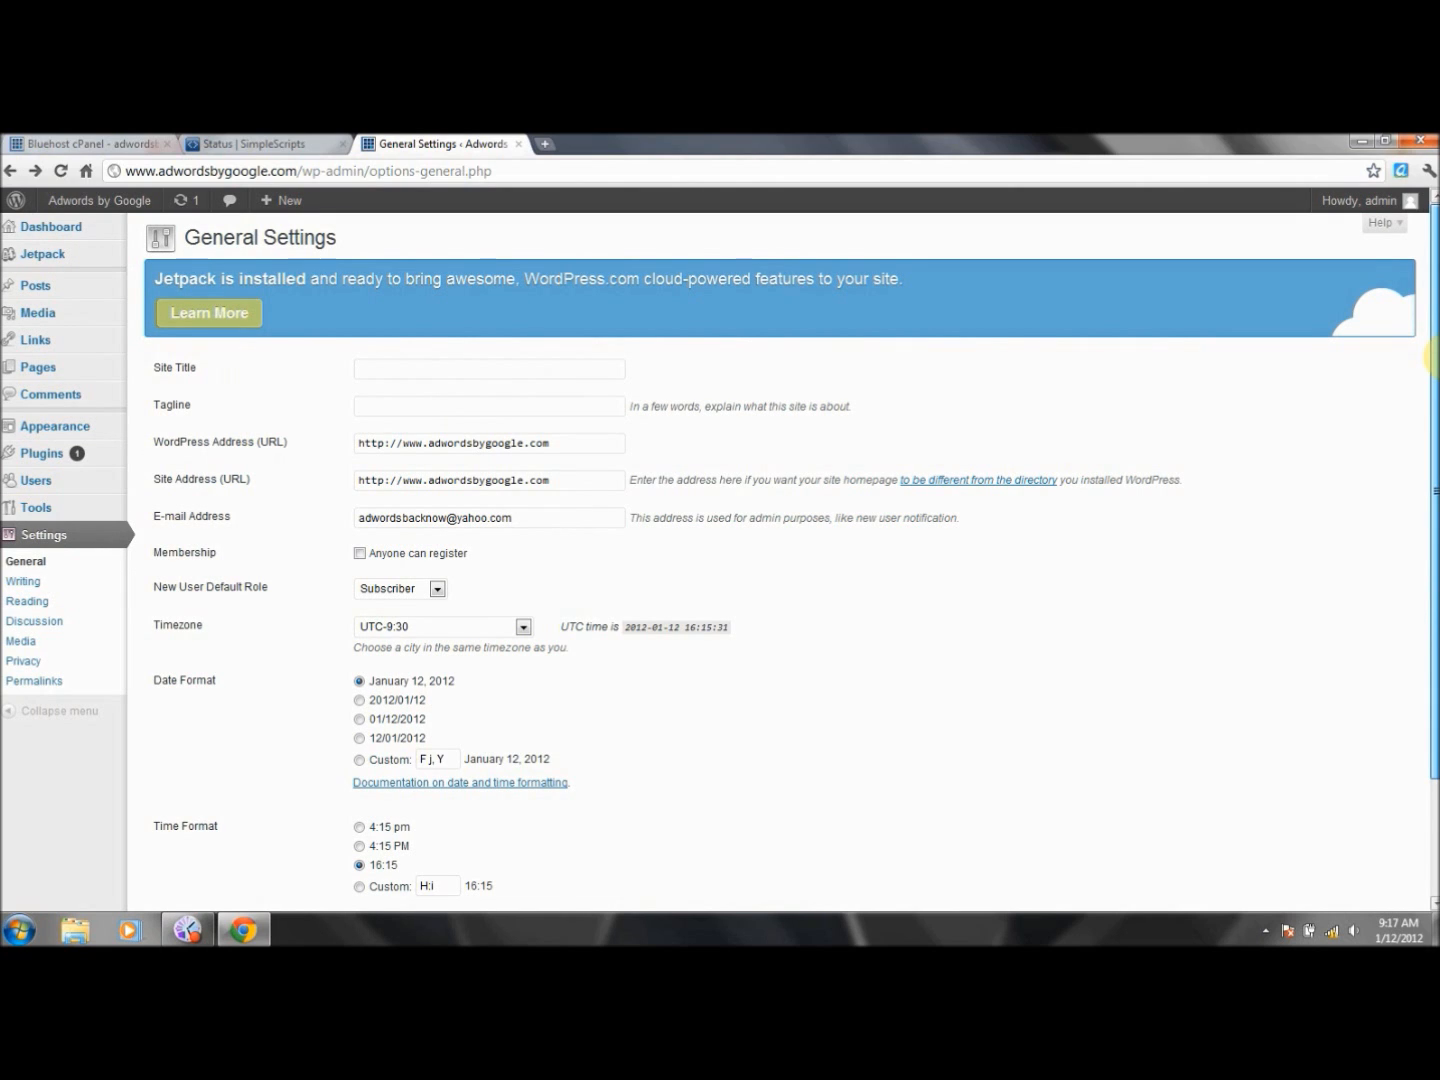
- Enter 'My Blog about Fish' as Site Title and 'Sign-up TODAY!' as Tagline, then save
left_click(569, 374)
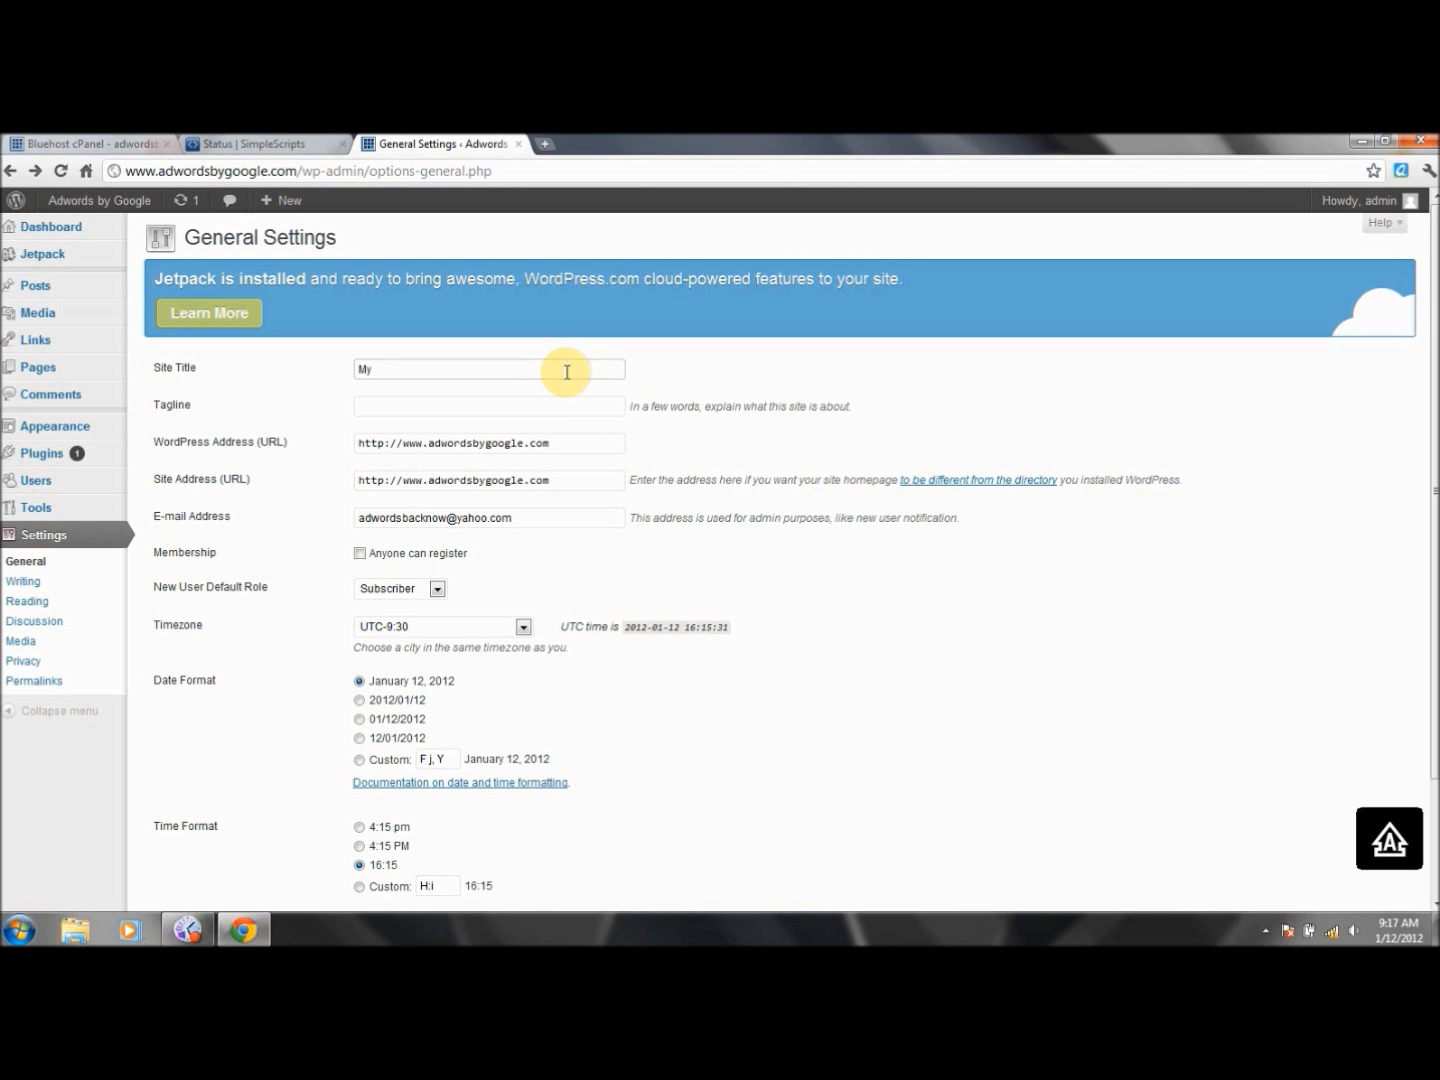
type("Blog about Fish")
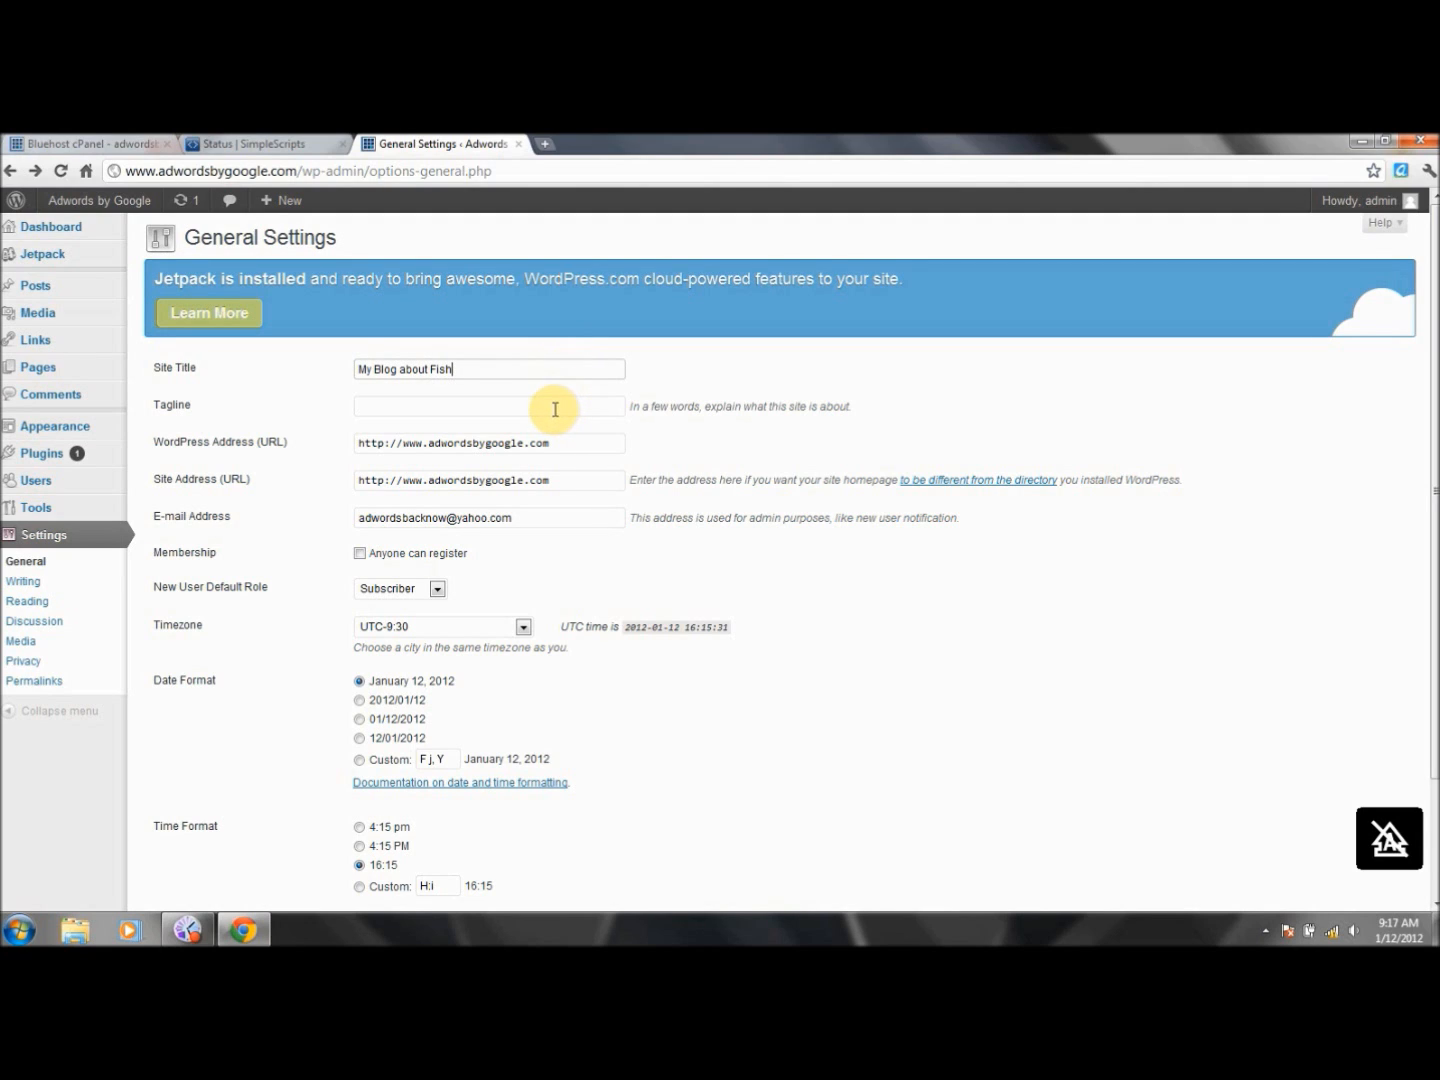
left_click(554, 404)
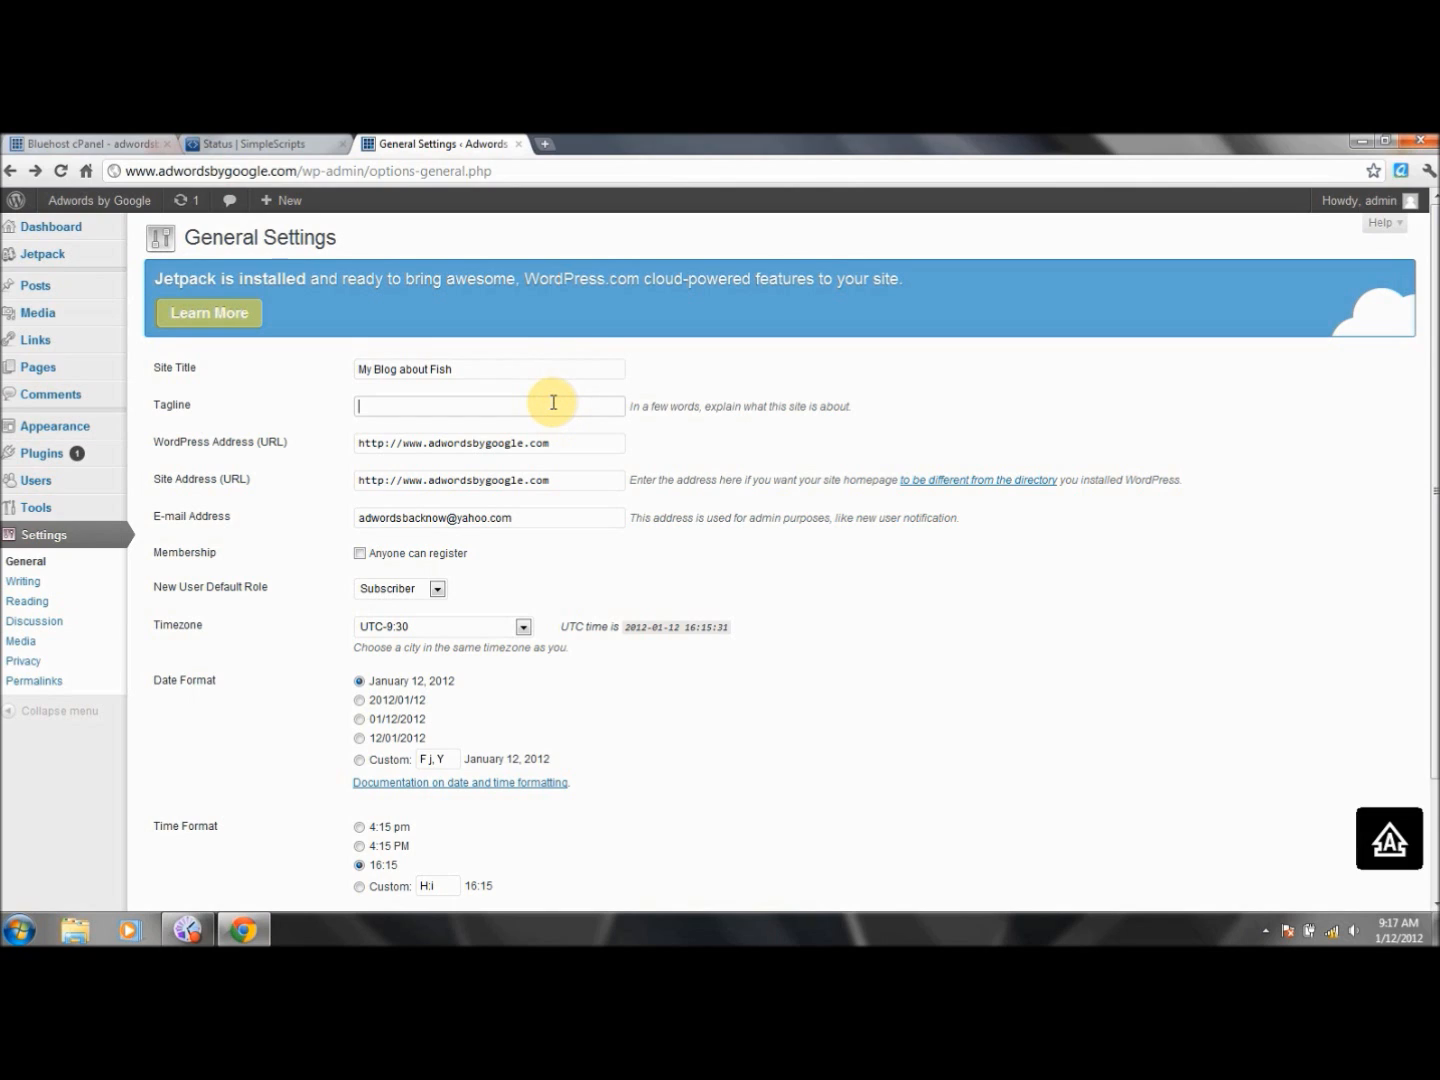
type("Sign-up TODAY!")
scroll(600, 690, "down", 3)
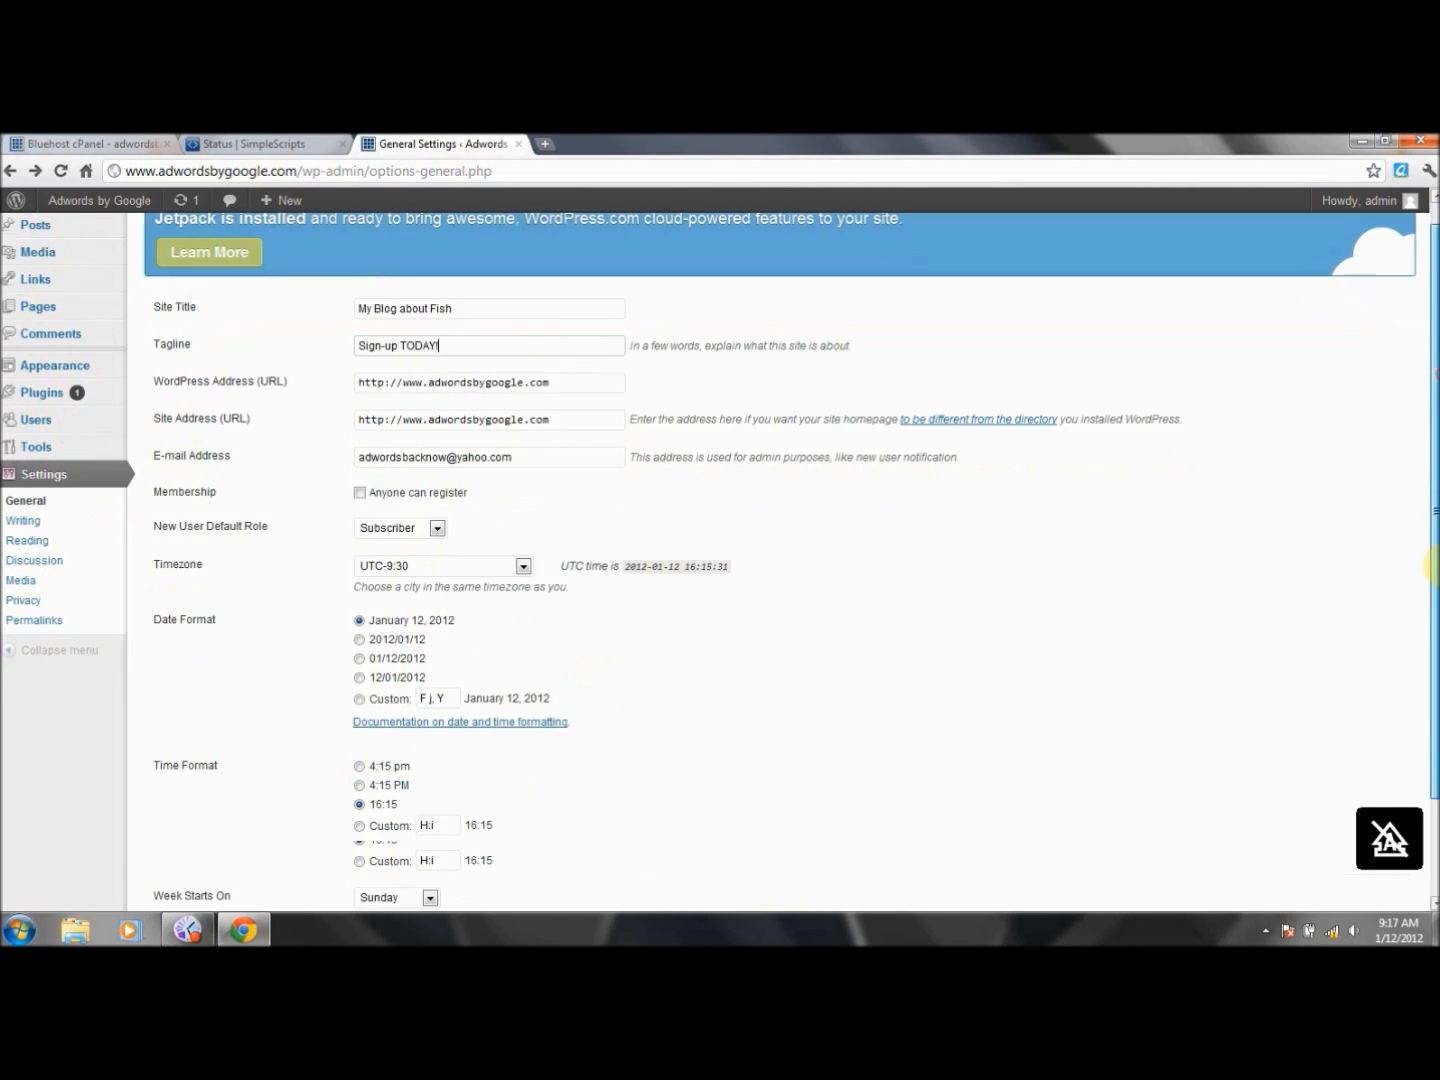
left_click(202, 824)
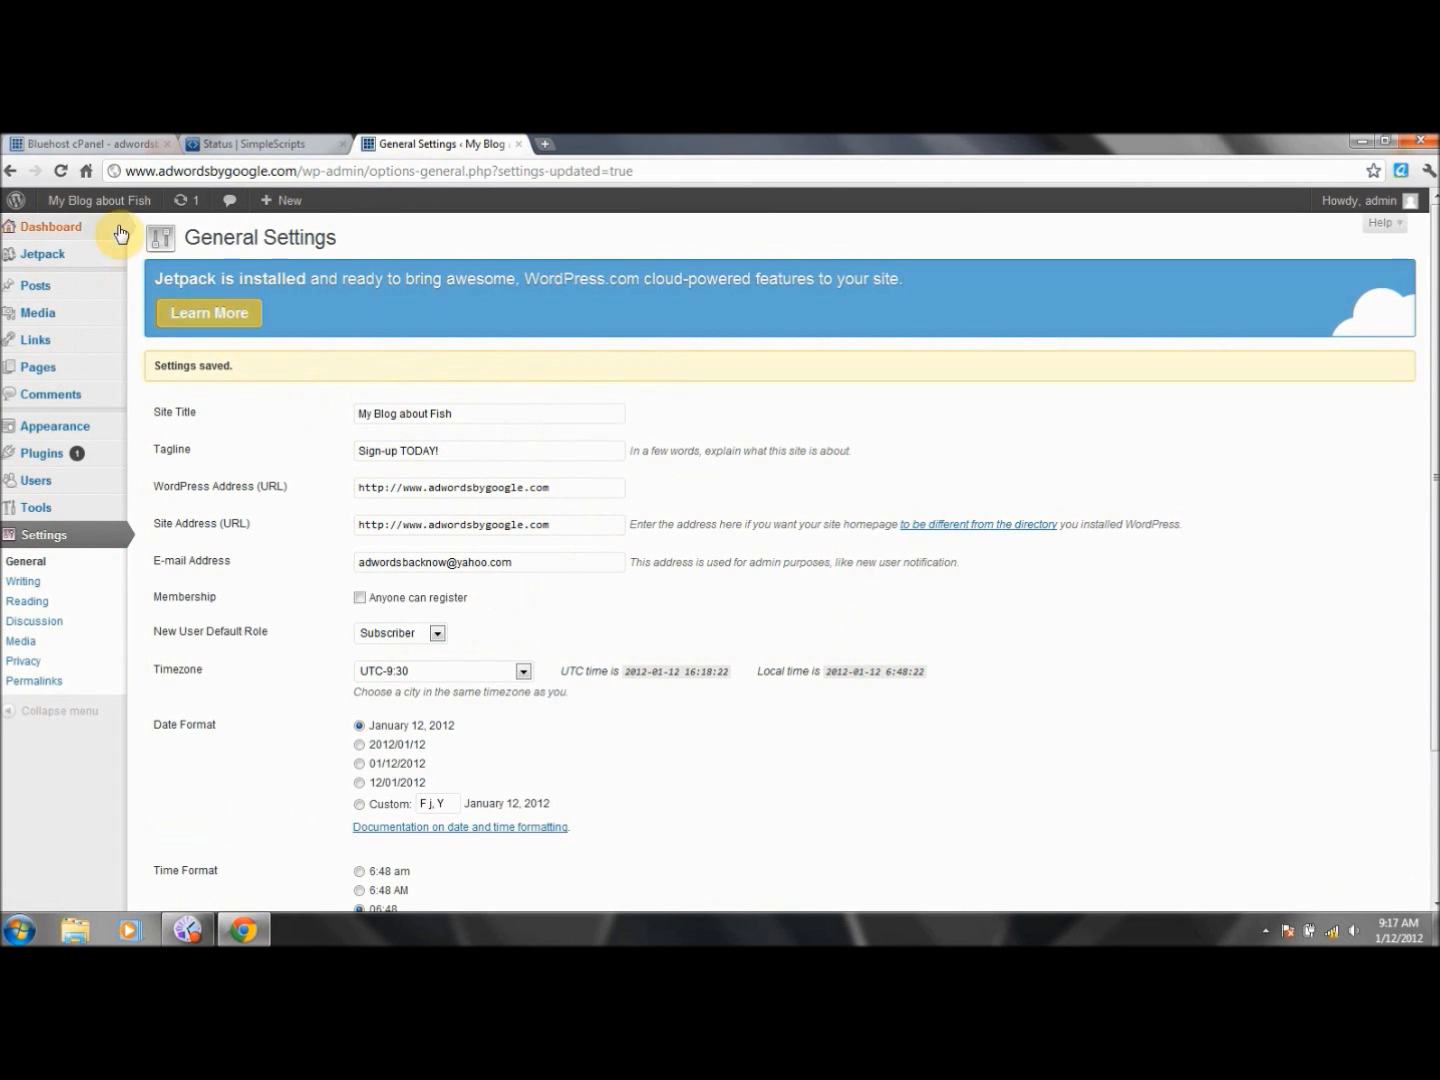
- View the live site's new title and tagline, then empty the Site Title field
left_click(105, 200)
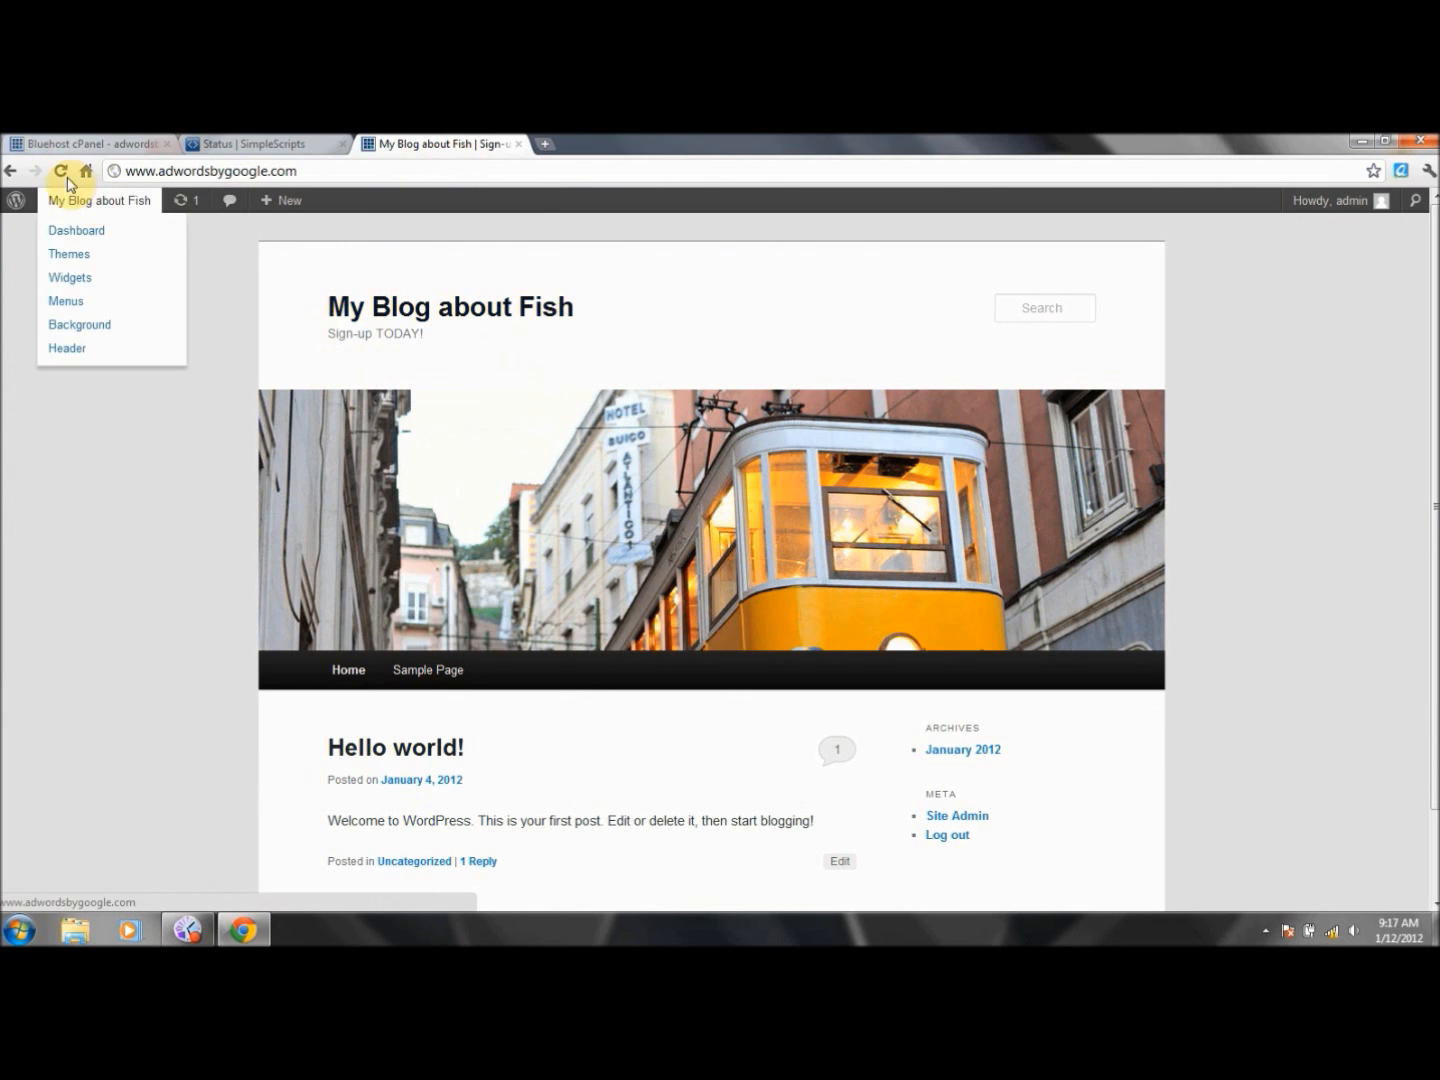
left_click(13, 177)
left_click(533, 412)
key("ctrl+a")
key("BackSpace")
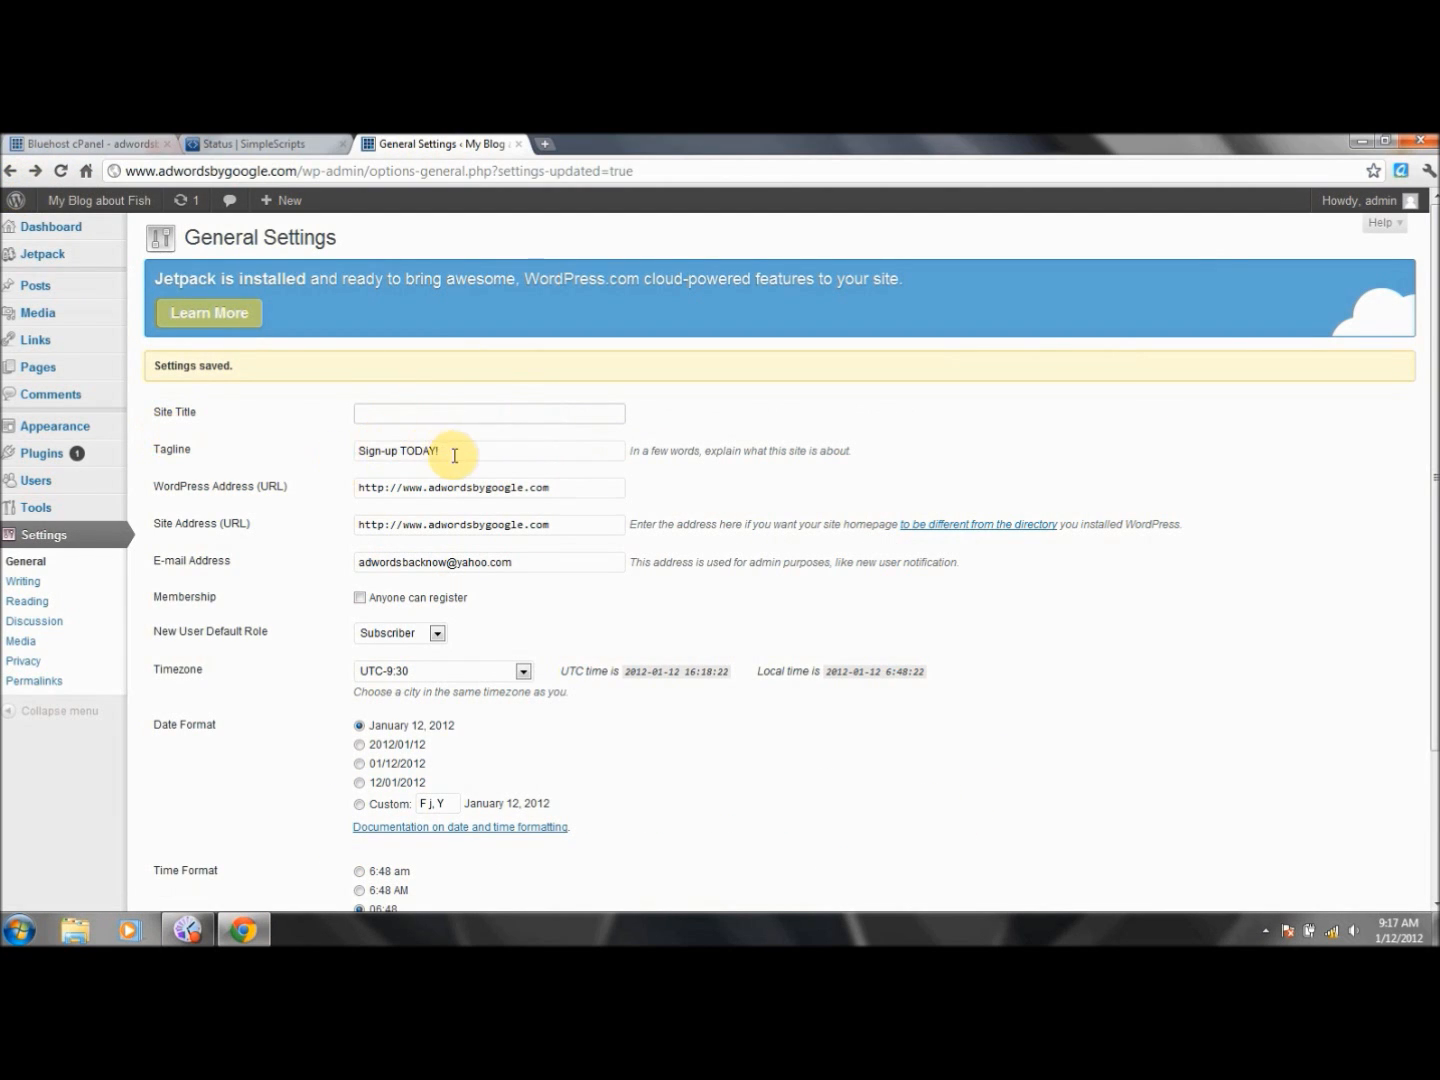
- Clear the 'Sign-up TODAY!' tagline and go back to the admin Dashboard
left_click_drag(455, 452, 326, 449)
key("BackSpace")
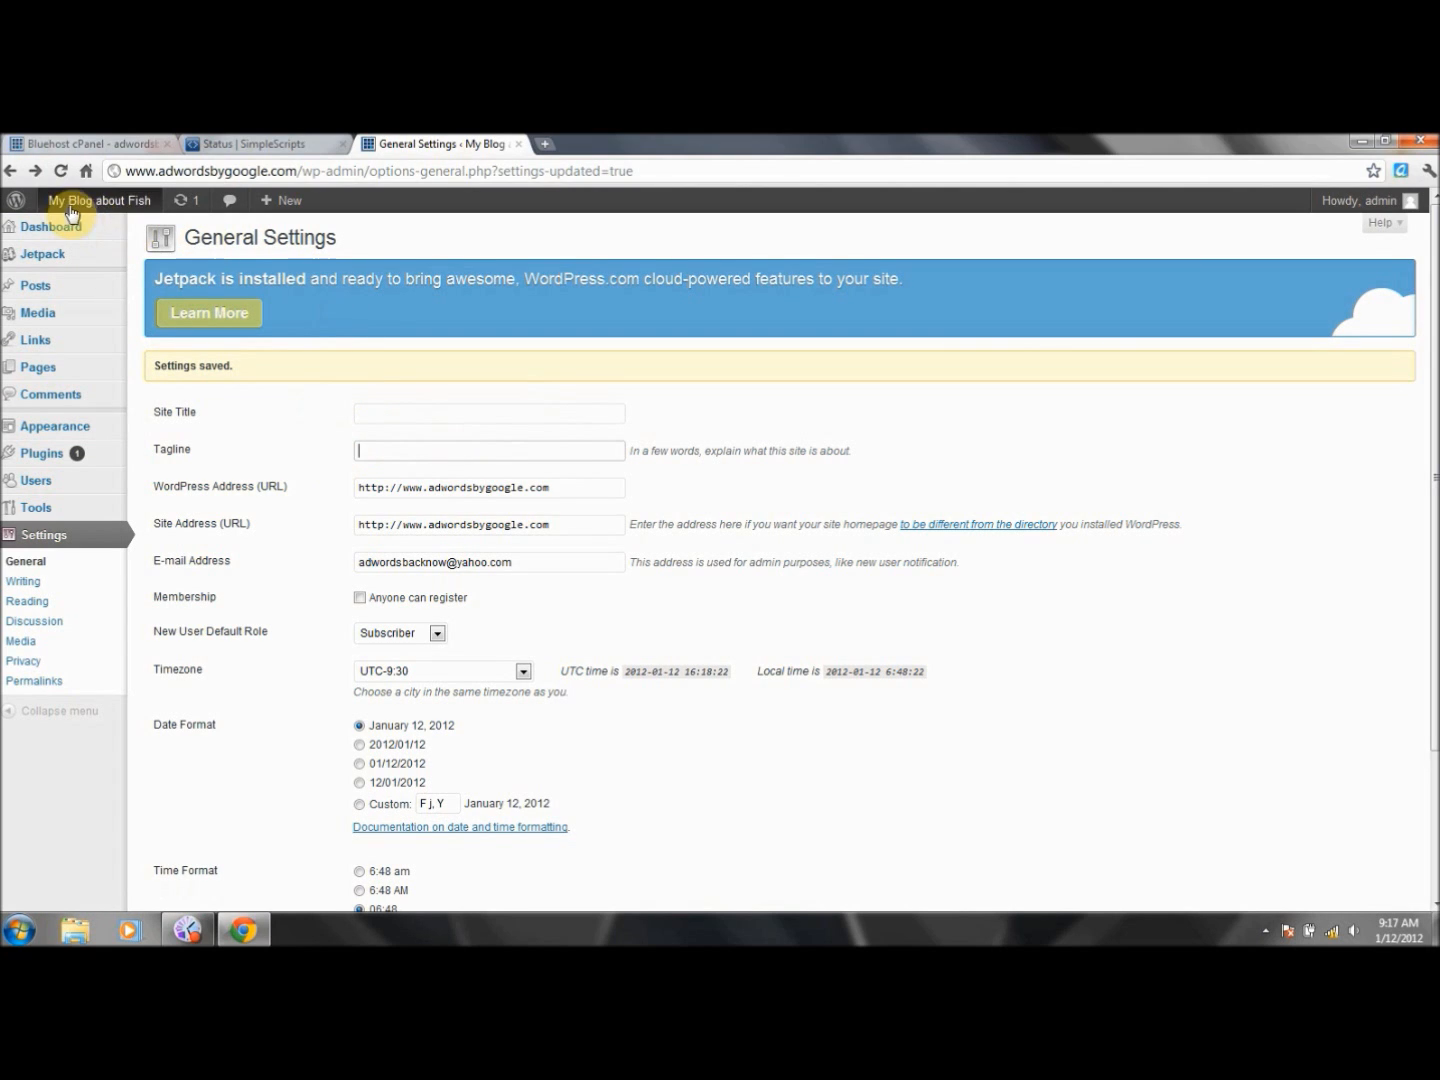
mouse_move(63, 211)
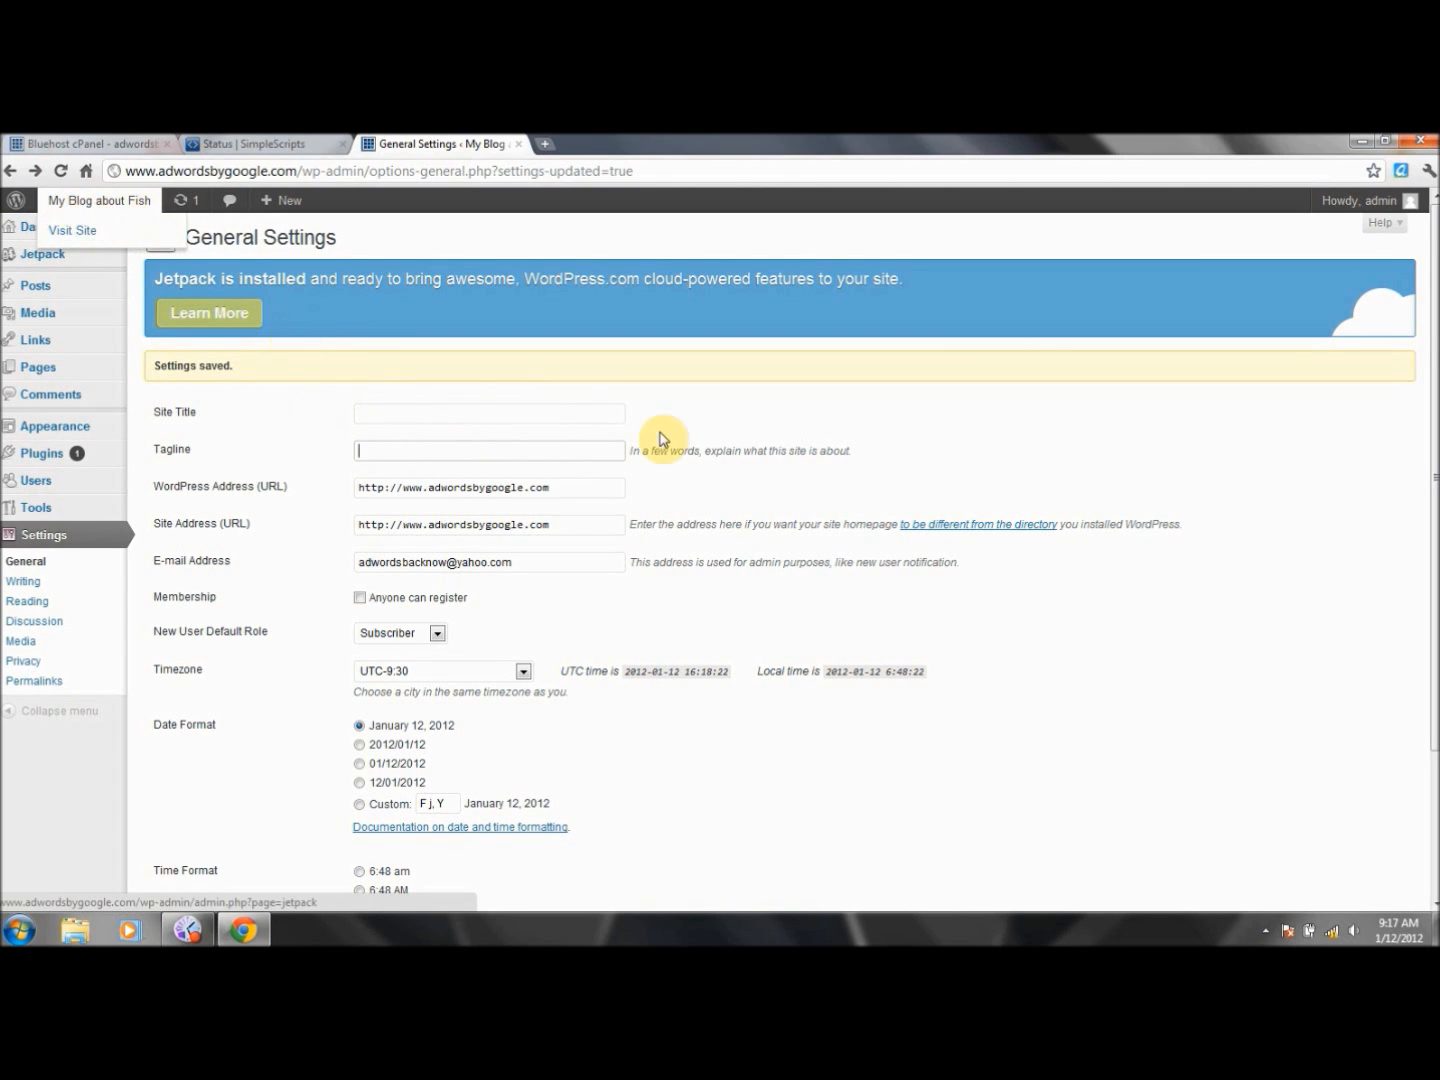
mouse_move(118, 208)
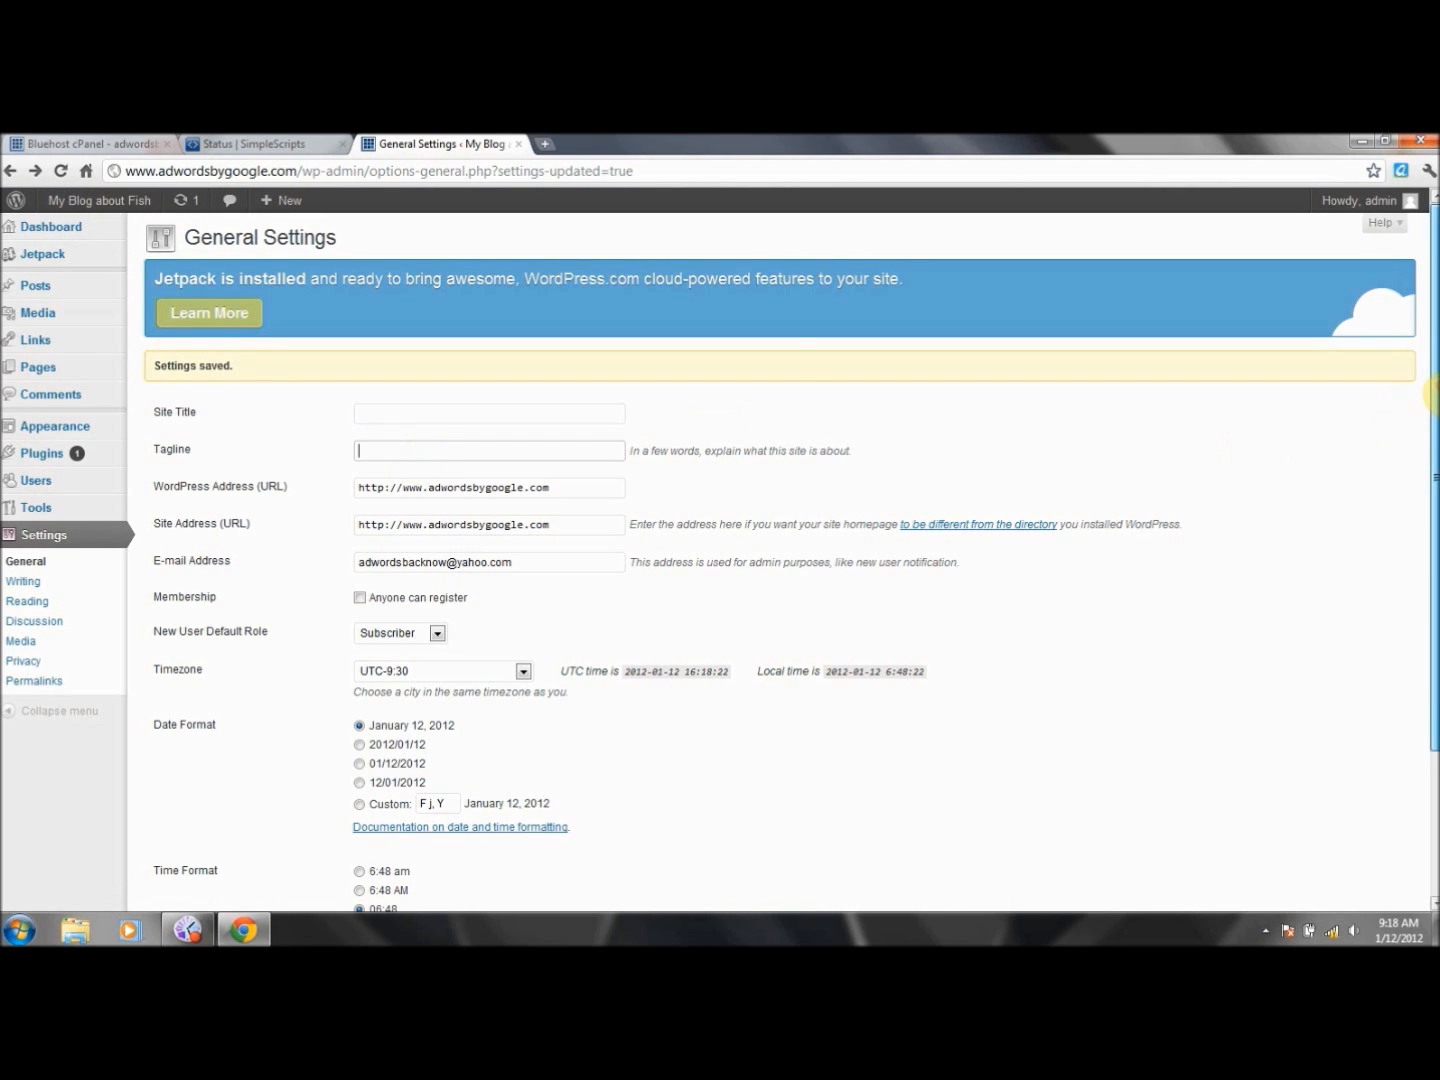
left_click(12, 171)
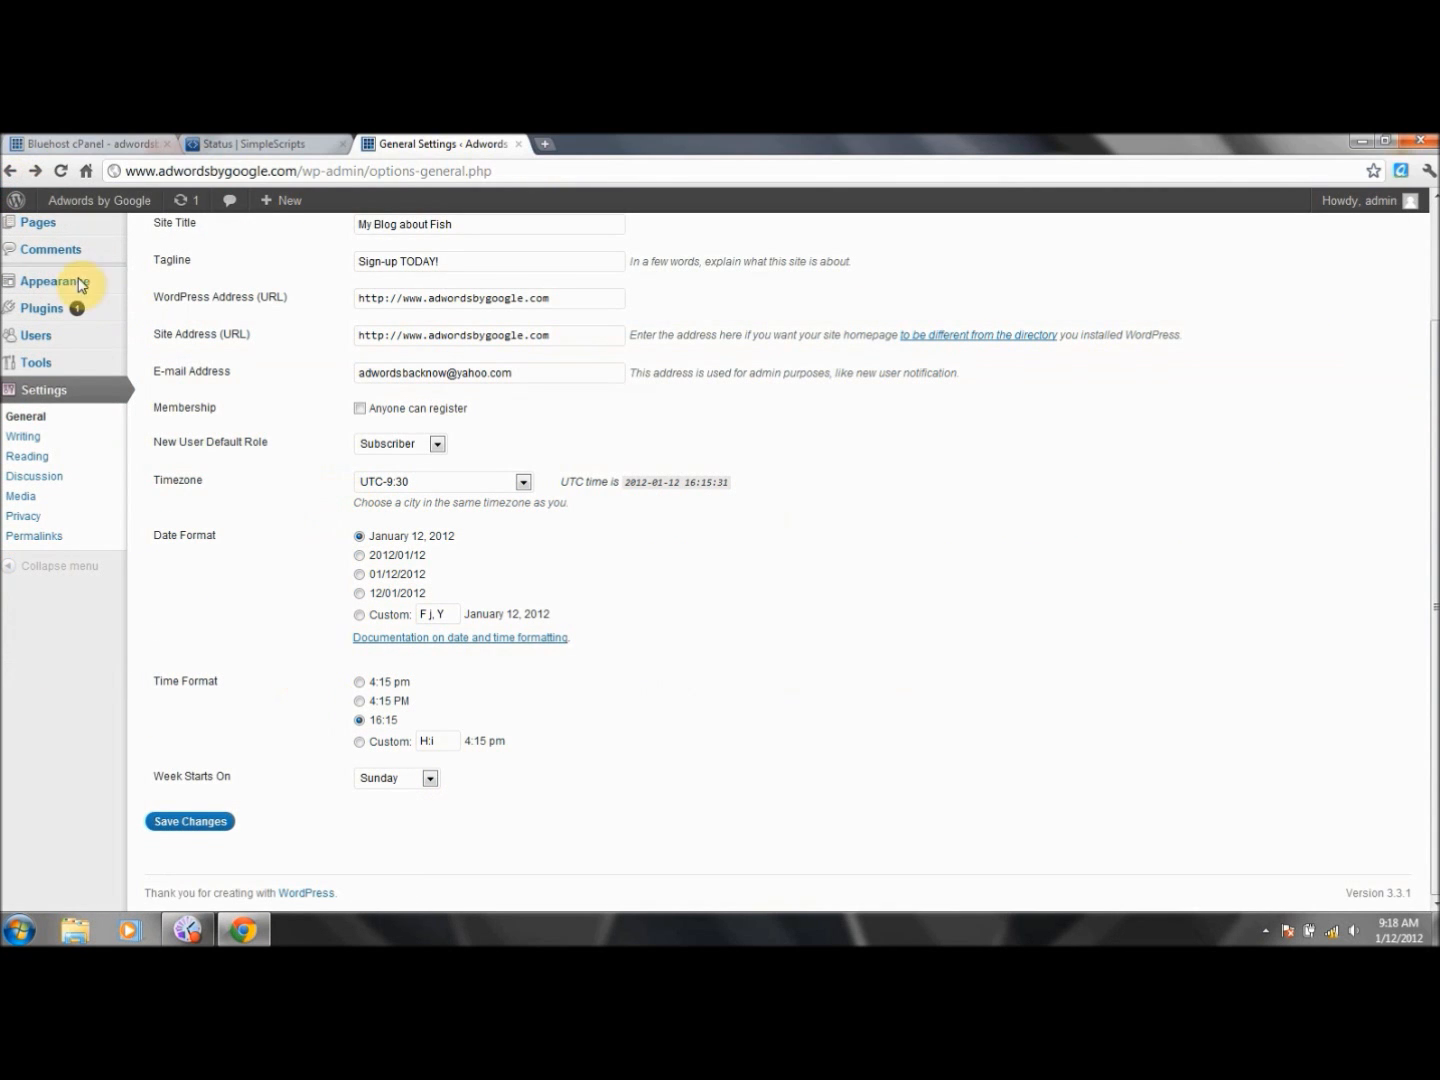
right_click(9, 176)
left_click(30, 195)
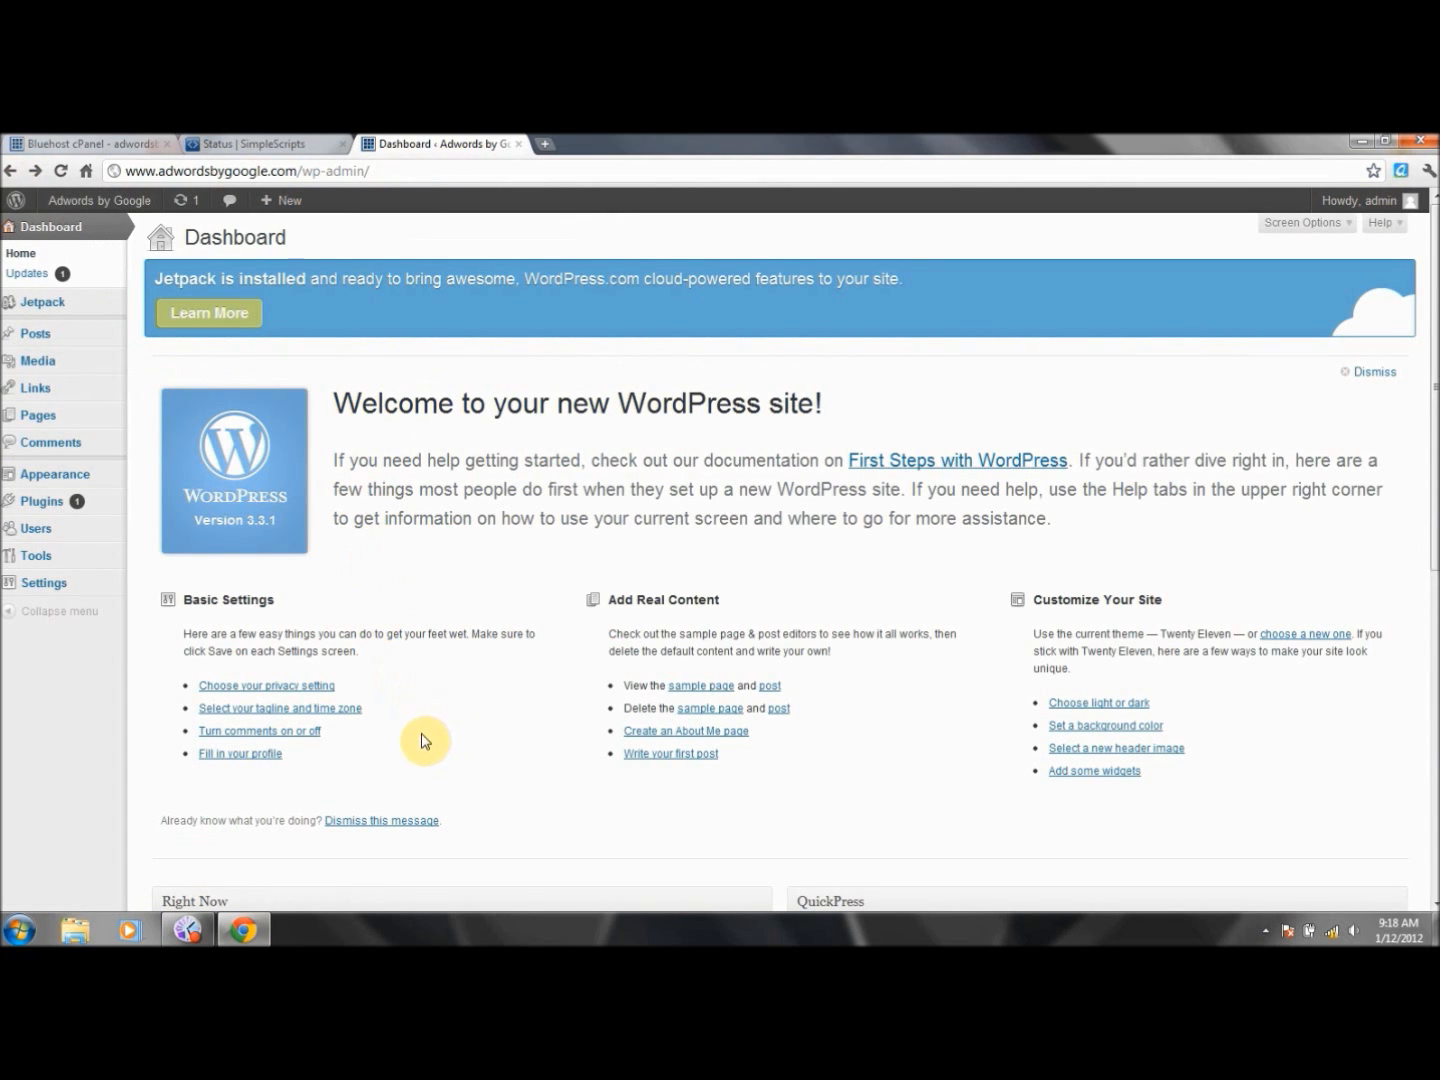
- Via the Dashboard's tagline link, save Site Title and Tagline blank, then return to the Dashboard
left_click(320, 716)
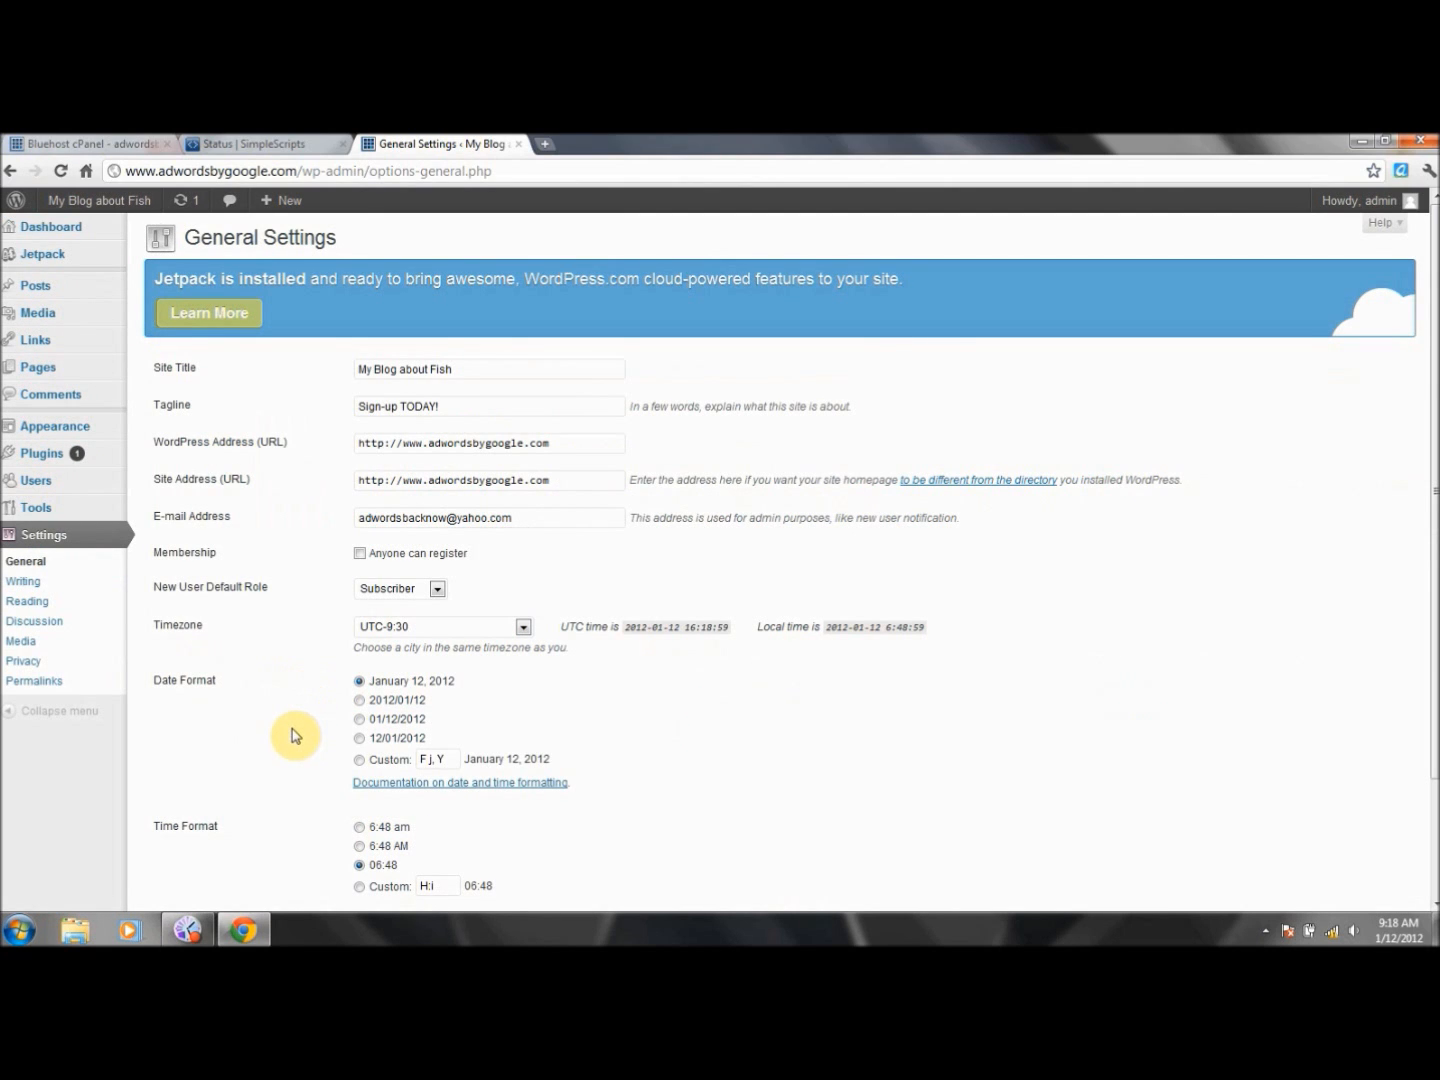
left_click_drag(473, 369, 166, 365)
key("BackSpace")
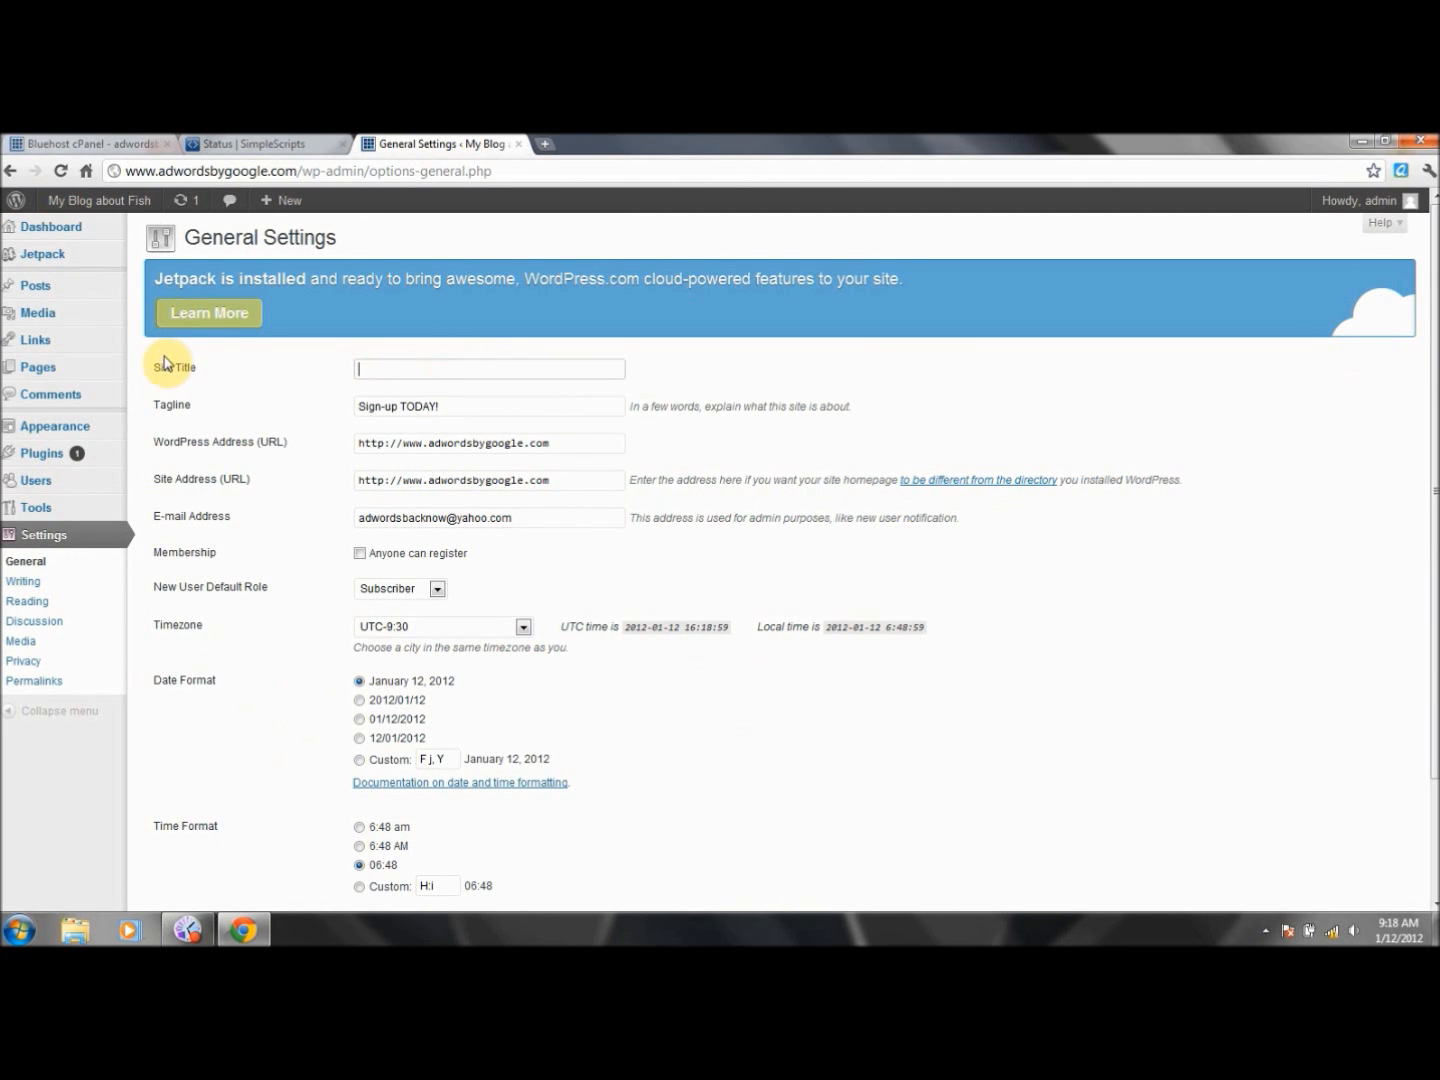
left_click_drag(465, 398, 158, 436)
key("BackSpace")
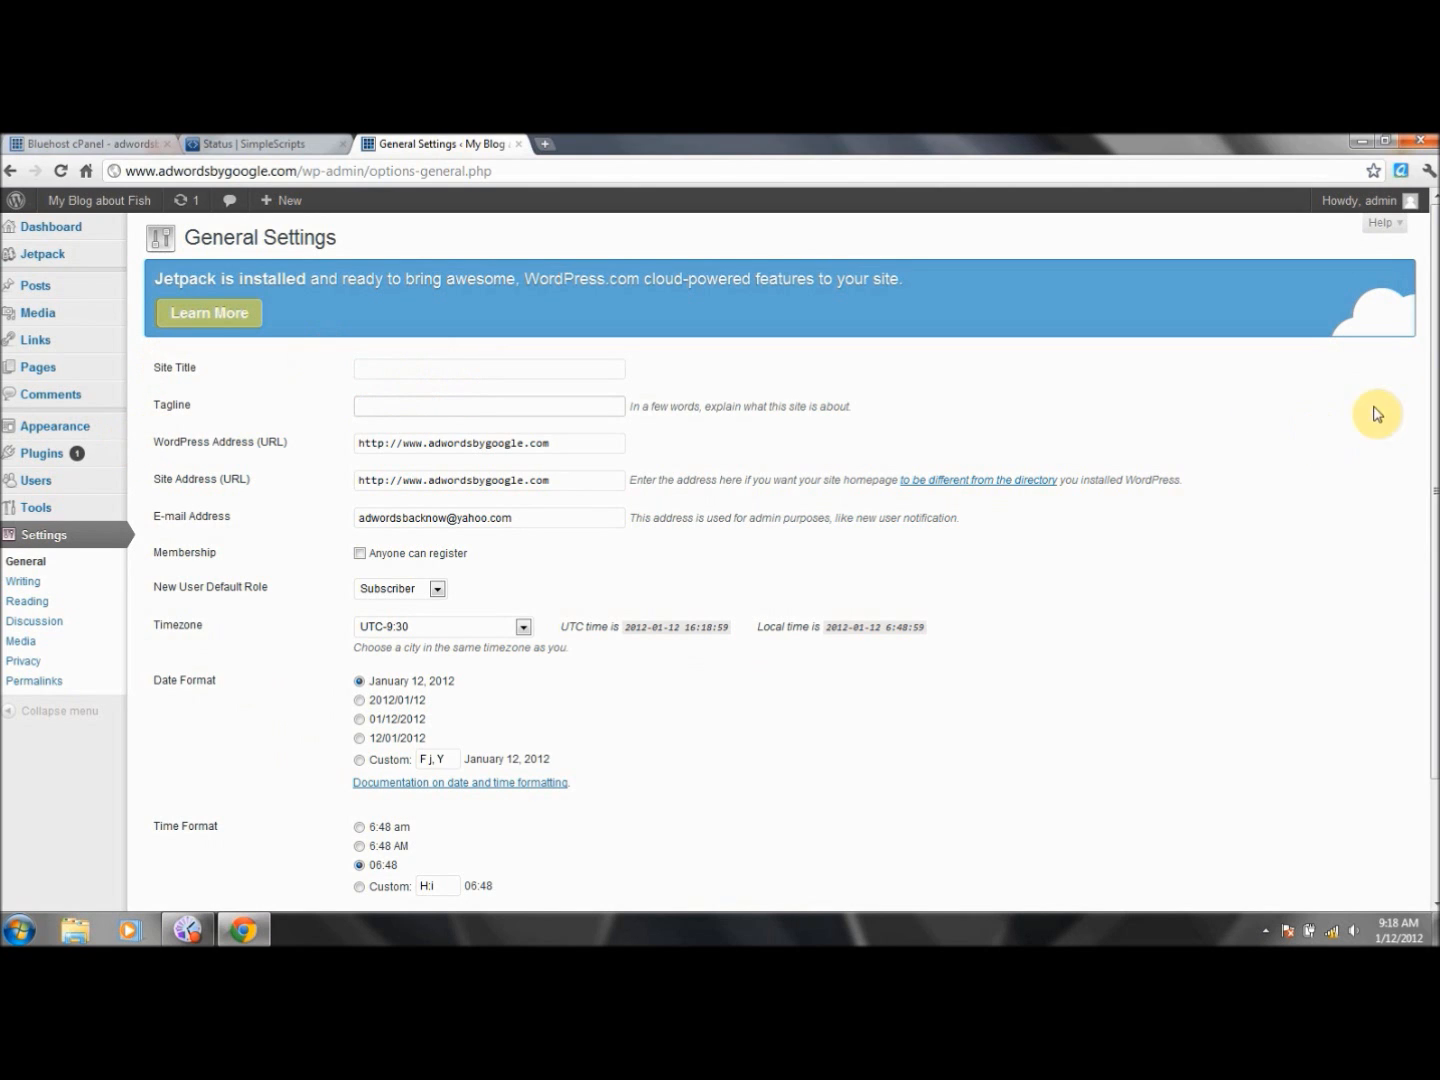
left_click_drag(1432, 443, 1432, 457)
scroll(1433, 457, "down", 2)
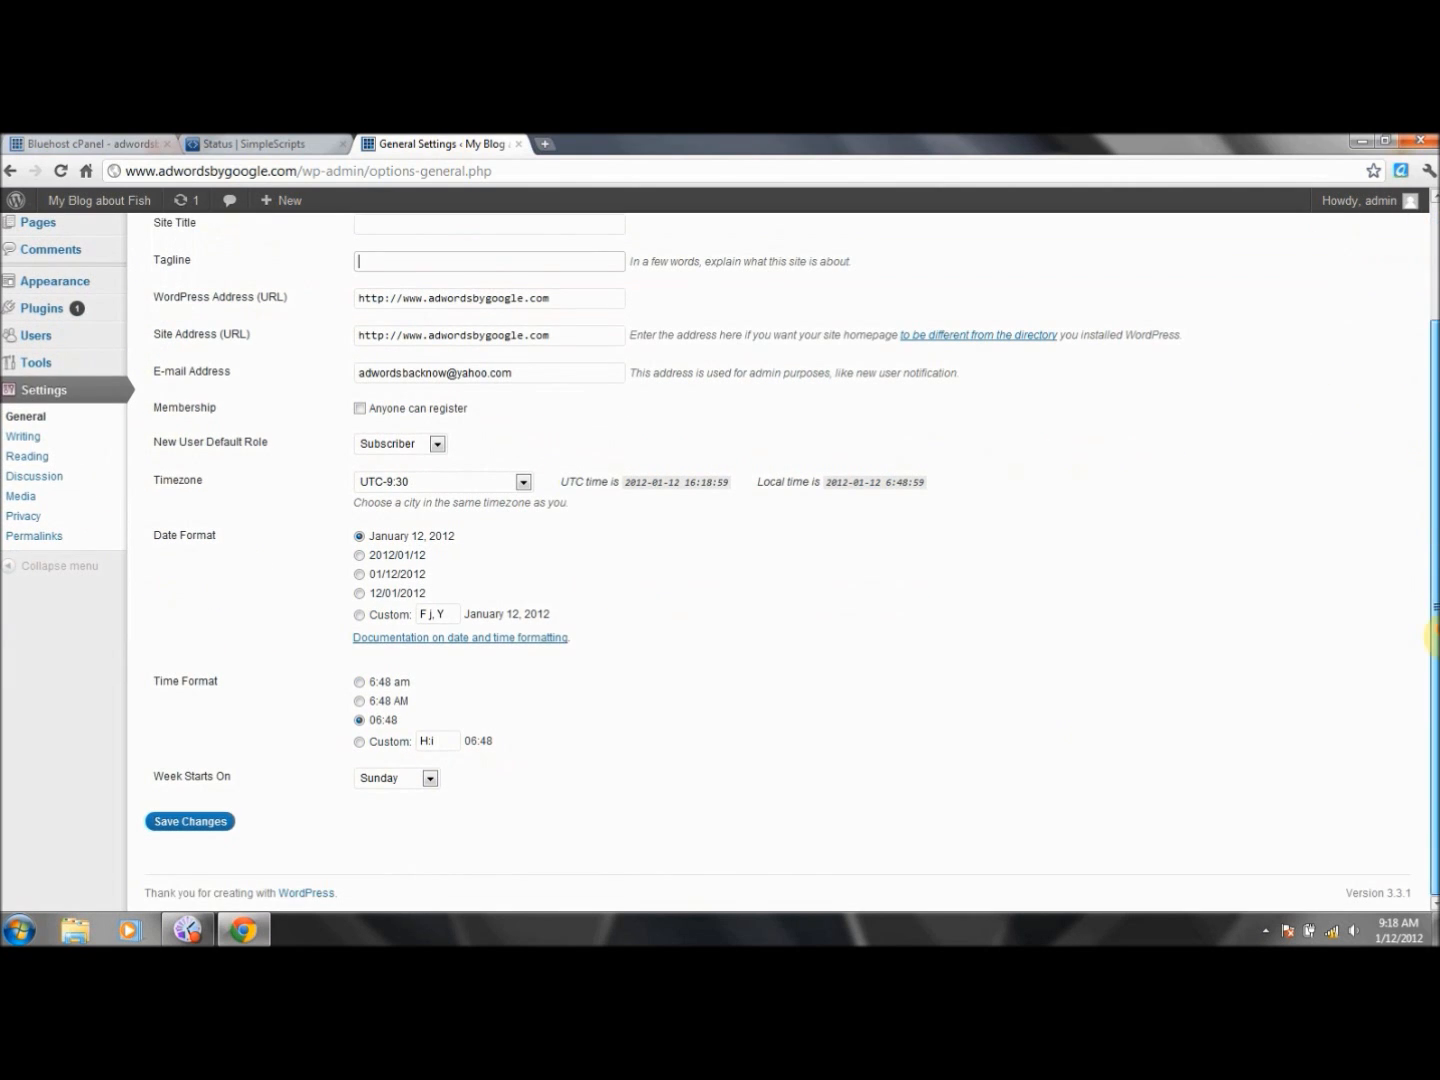
left_click(193, 821)
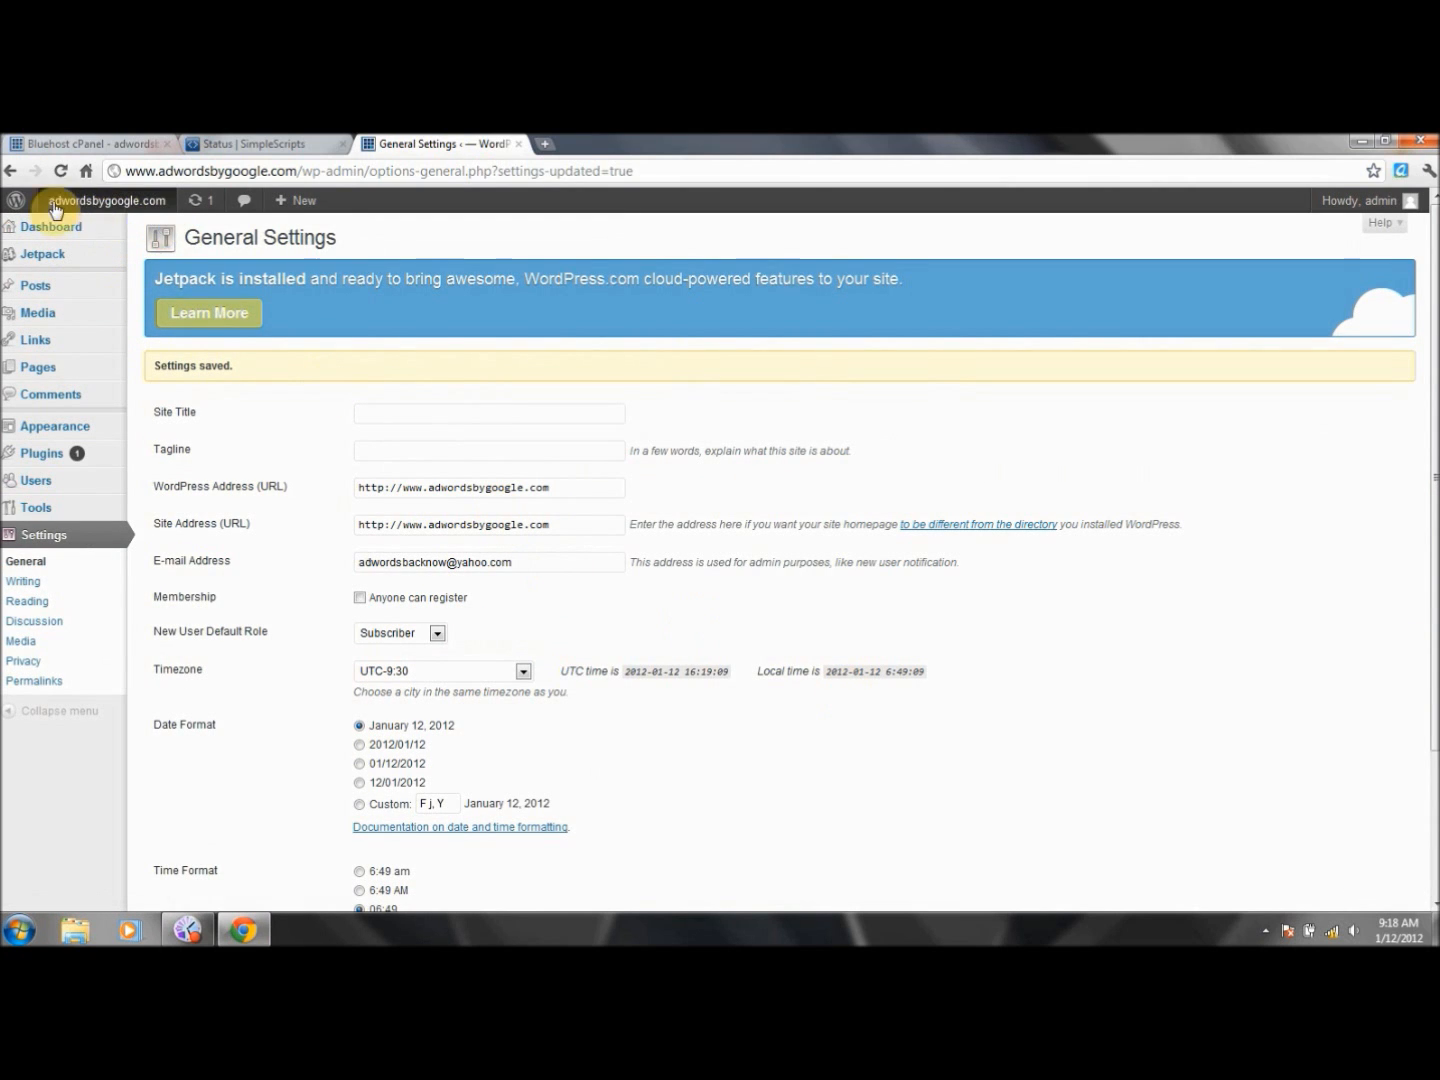
mouse_move(68, 202)
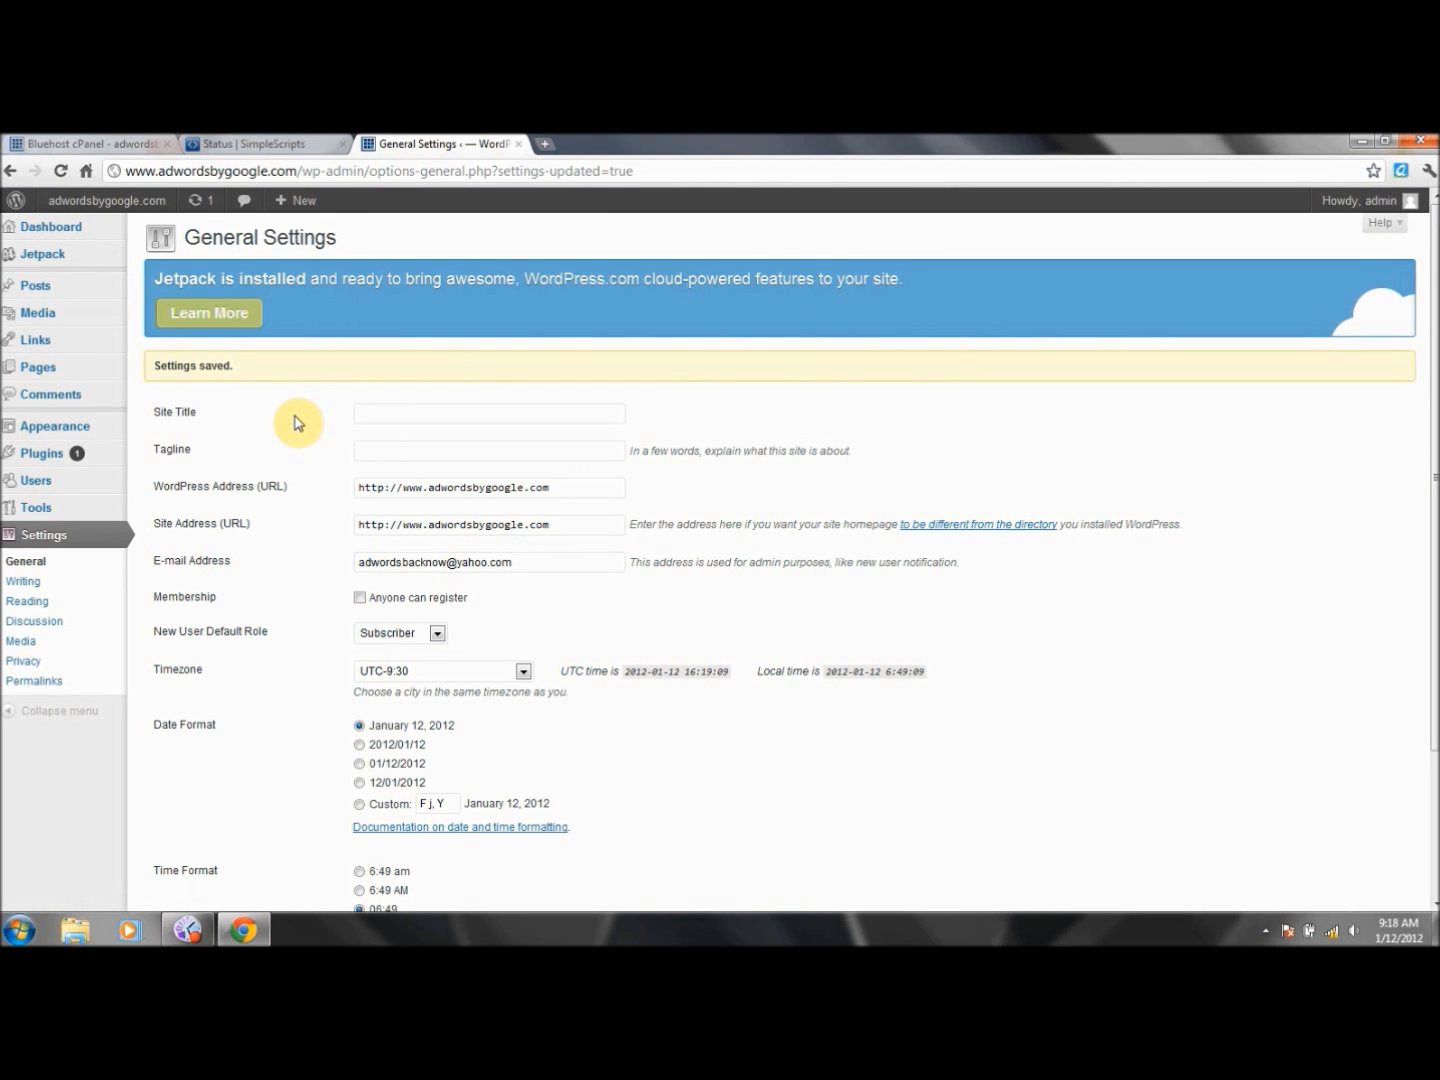
left_click(11, 171)
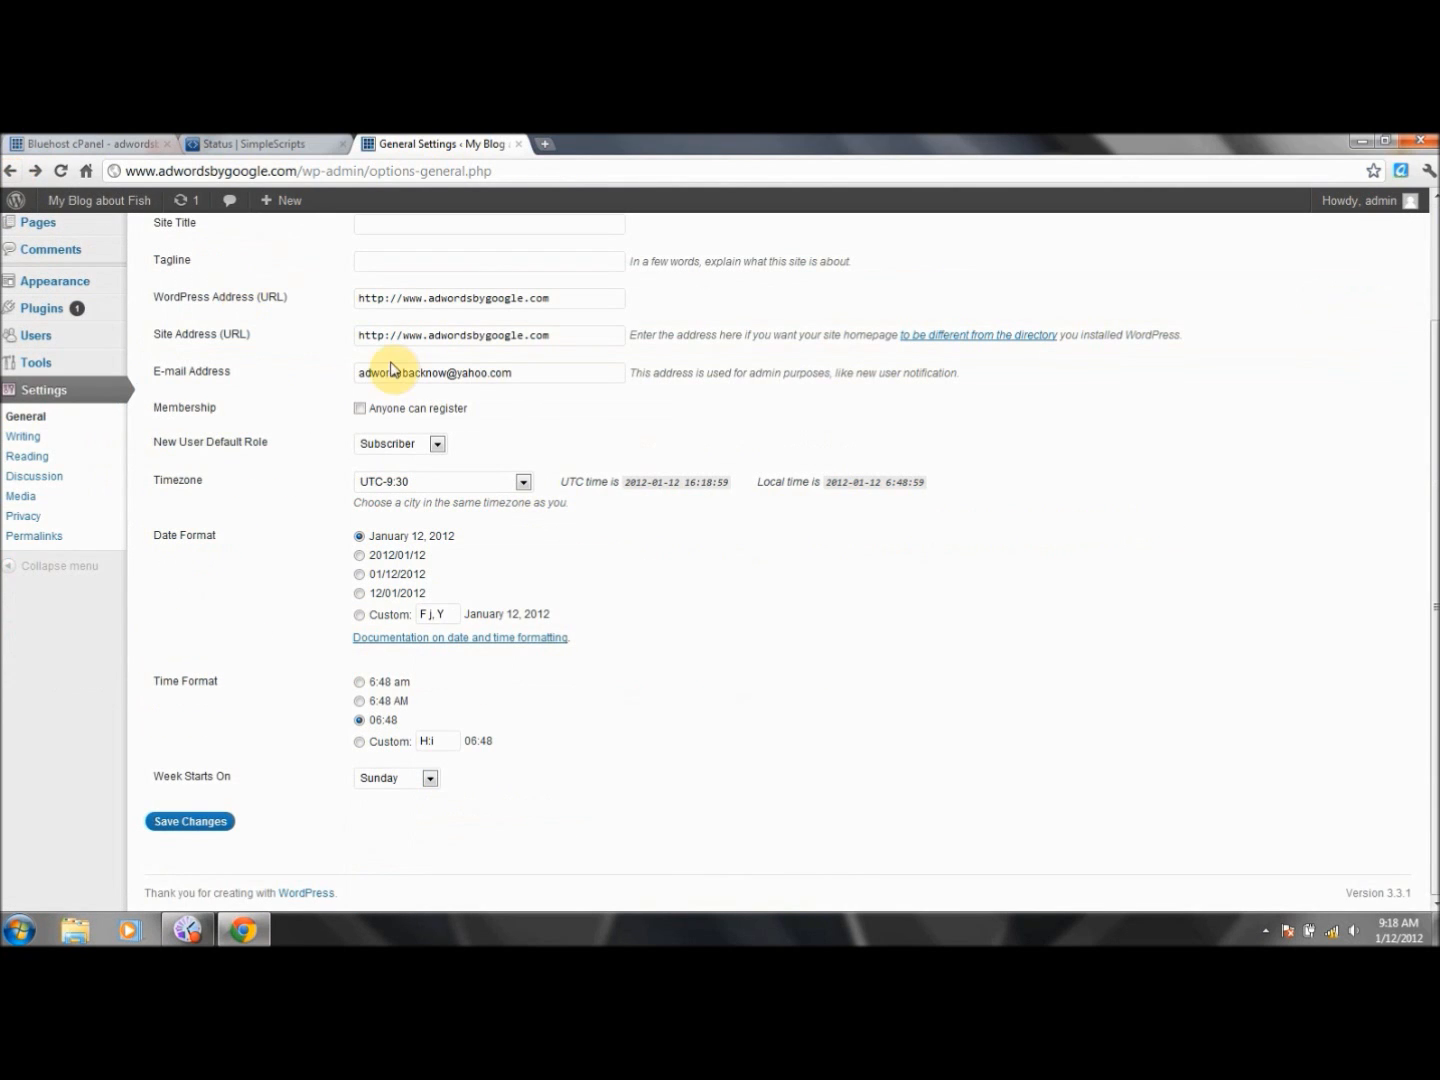
left_click(10, 173)
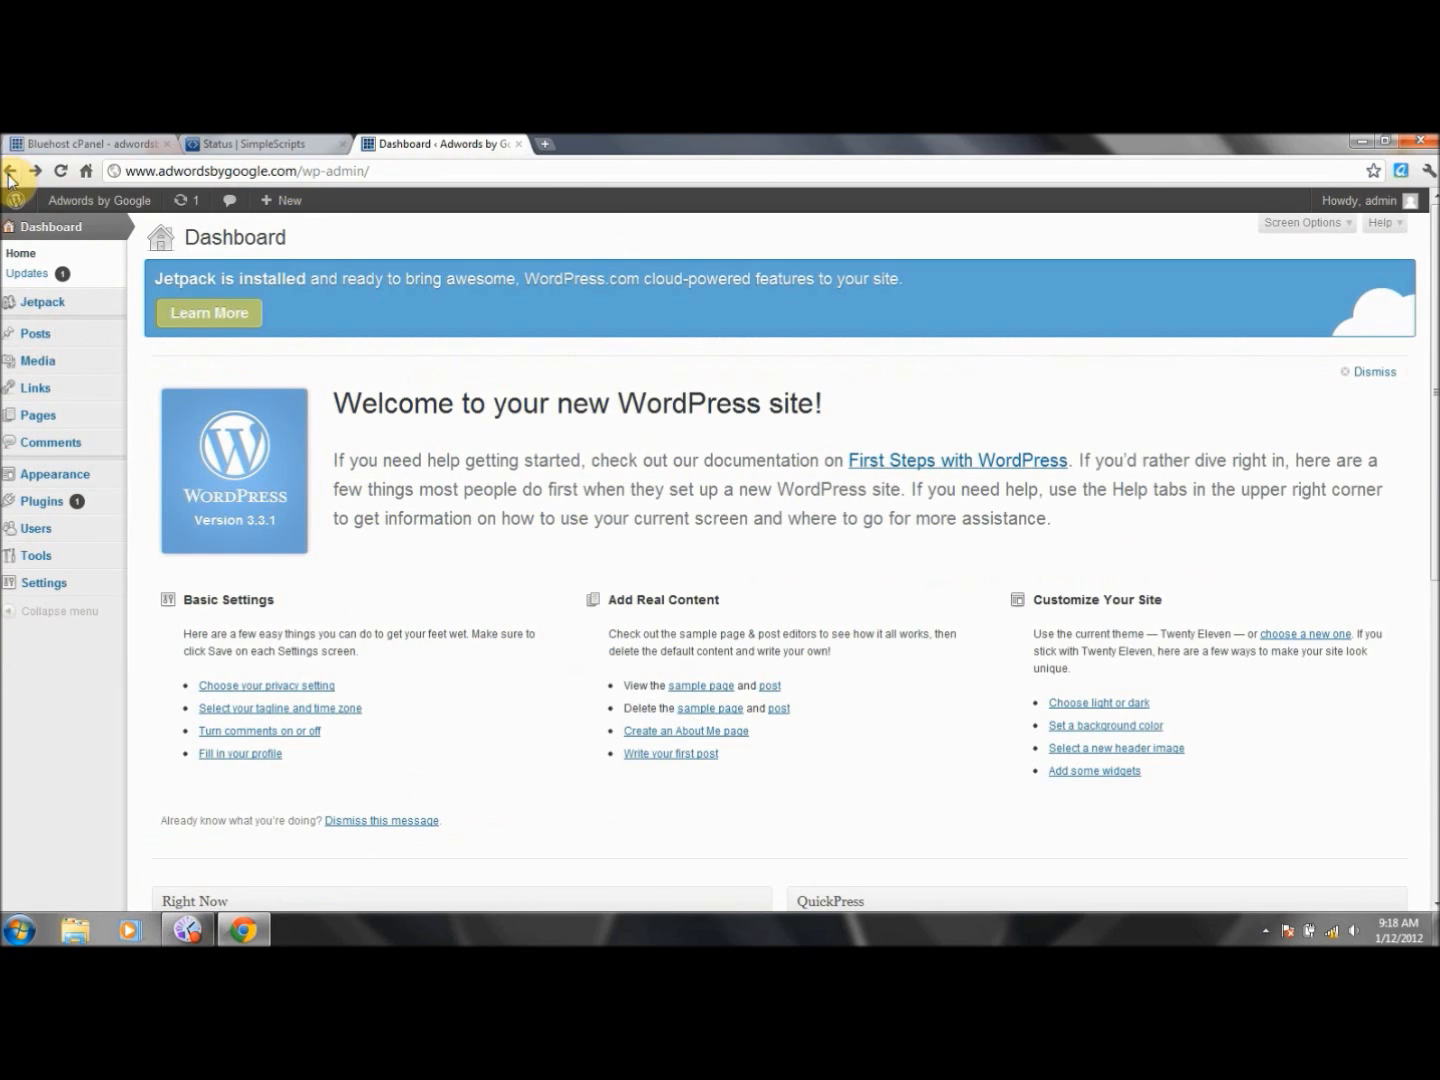
- Open Discussion Settings from the Dashboard's 'Turn comments on or off' link
left_click(291, 740)
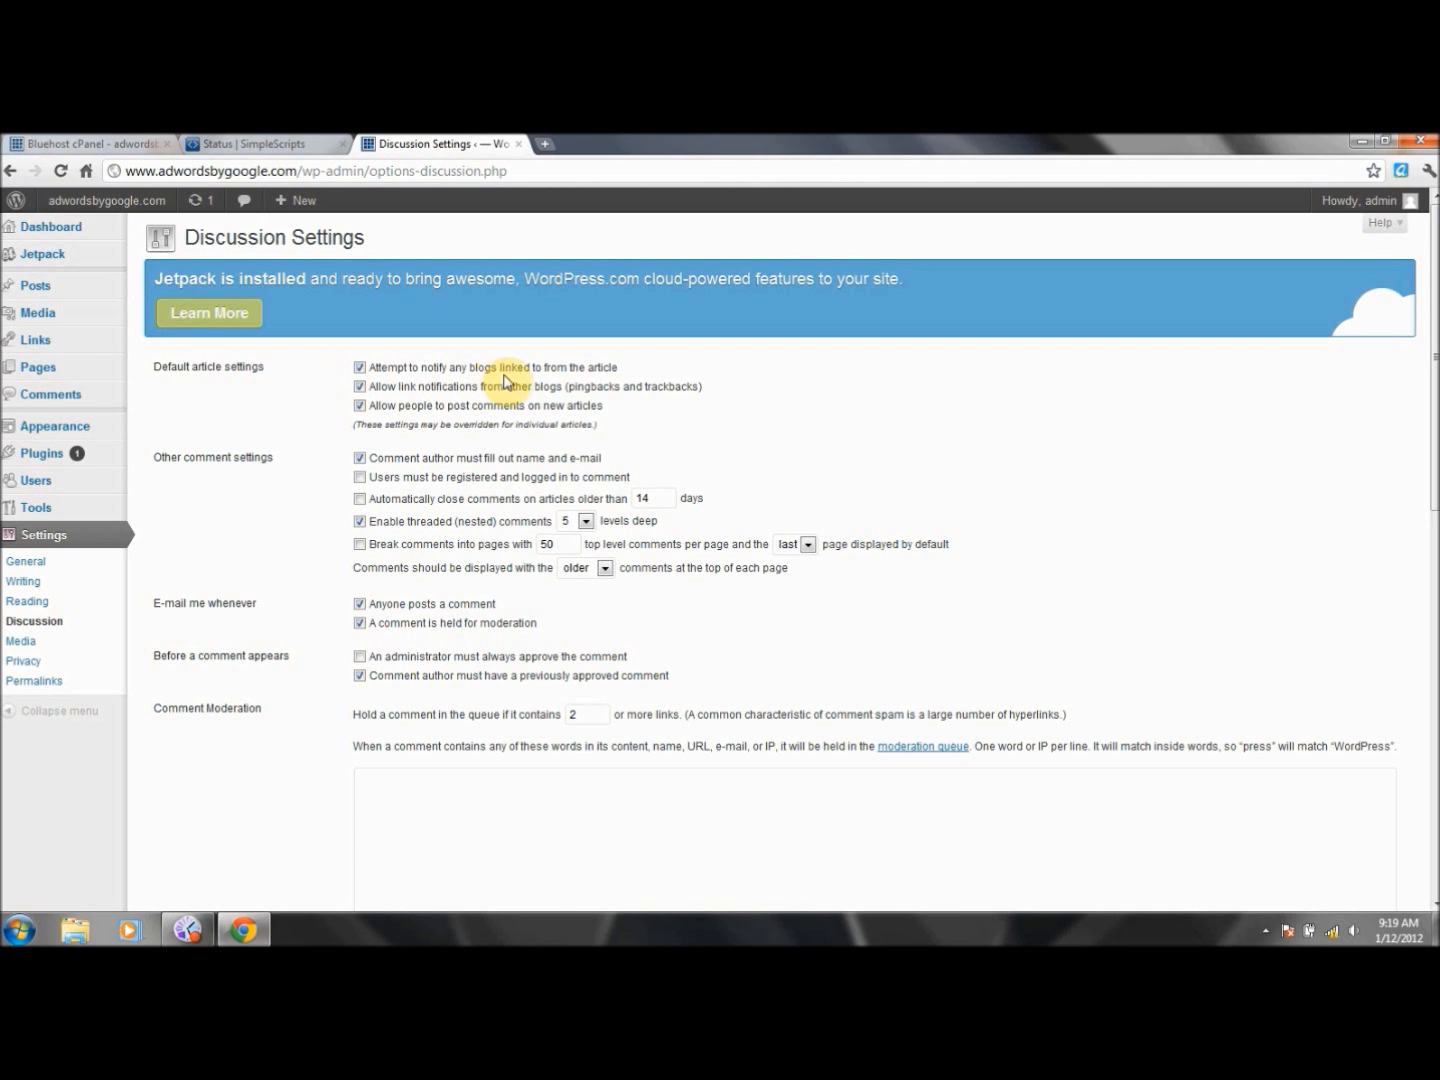
- Uncheck notifying linked blogs, allowing link notifications, and allowing comments on new articles
left_click(360, 373)
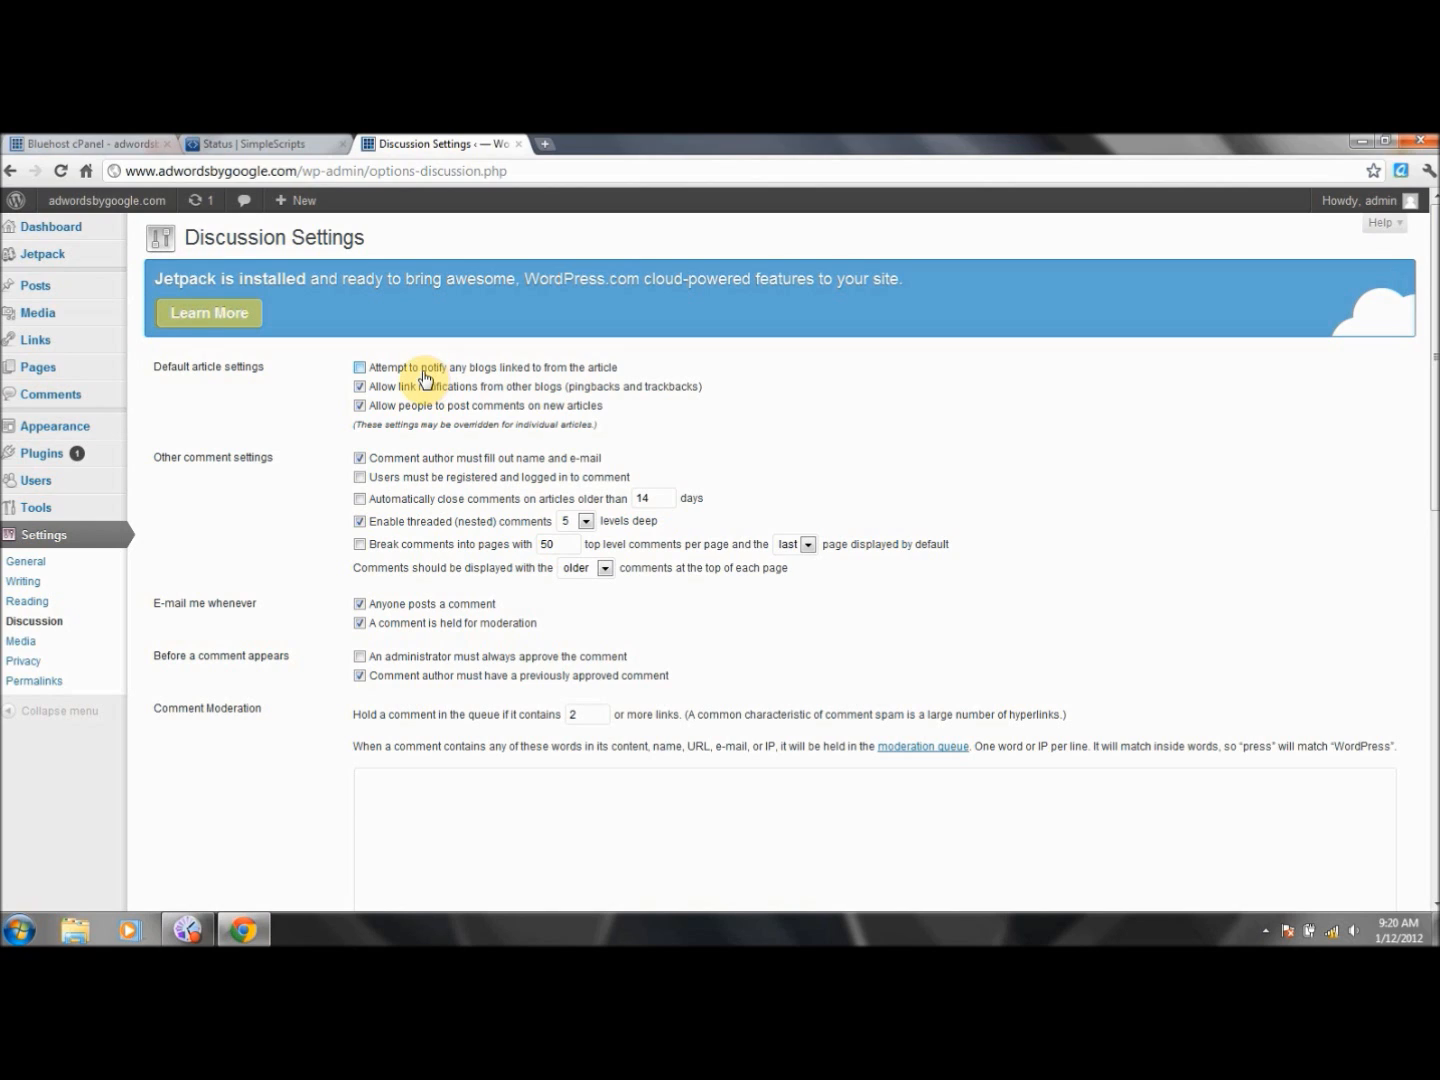
left_click(359, 388)
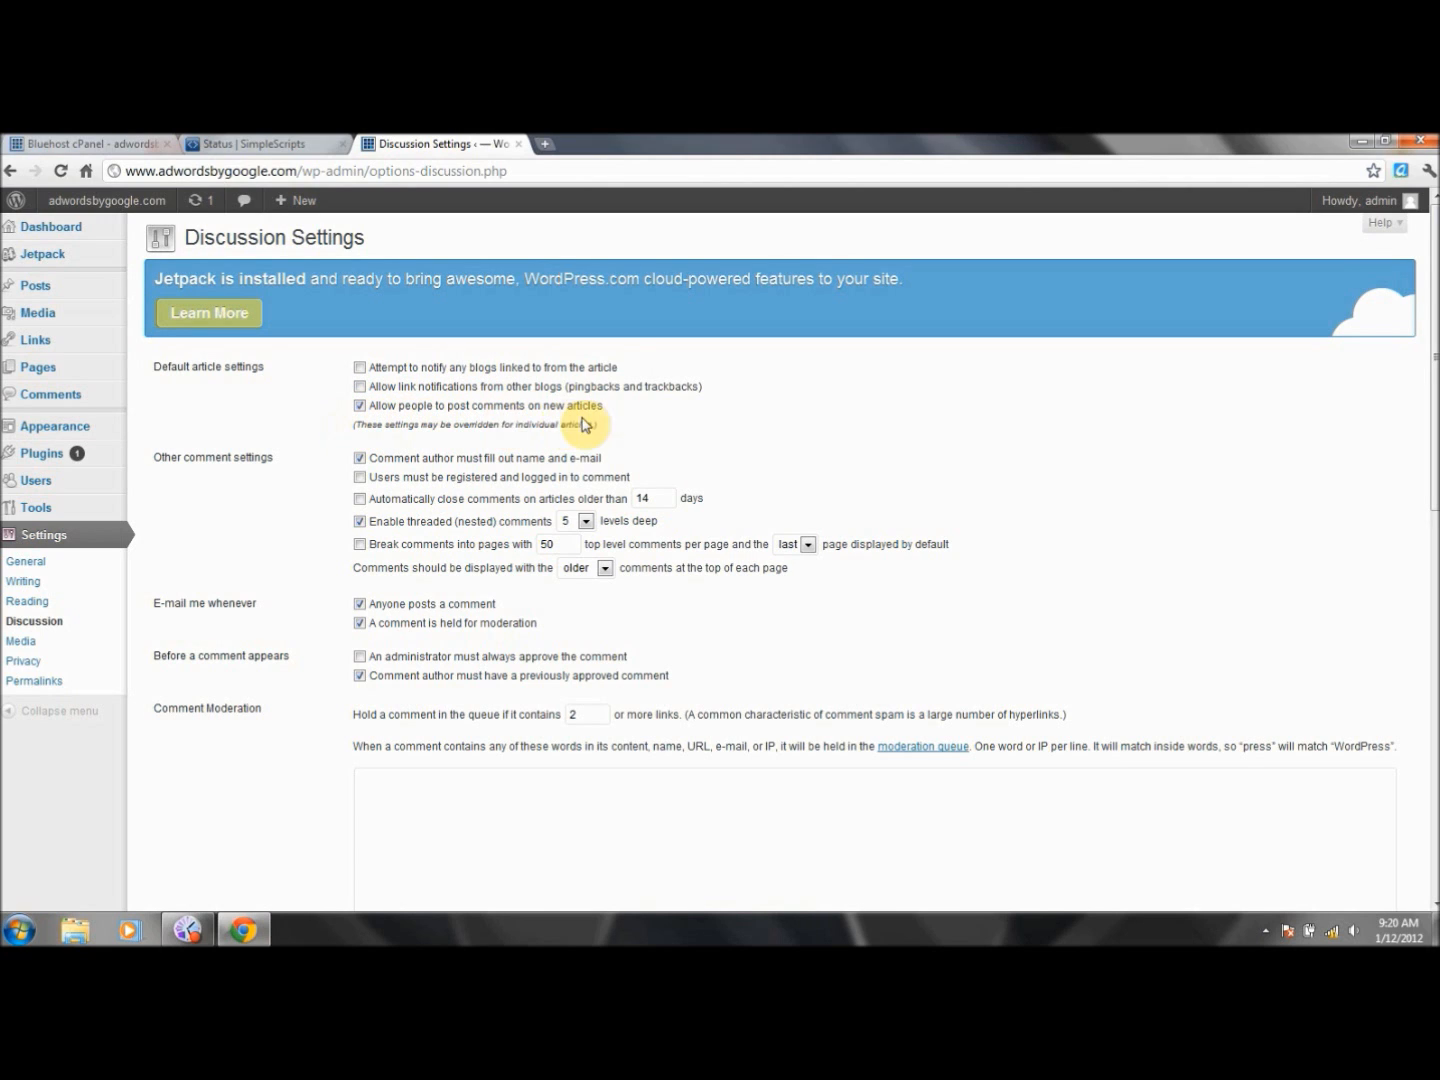
left_click(359, 407)
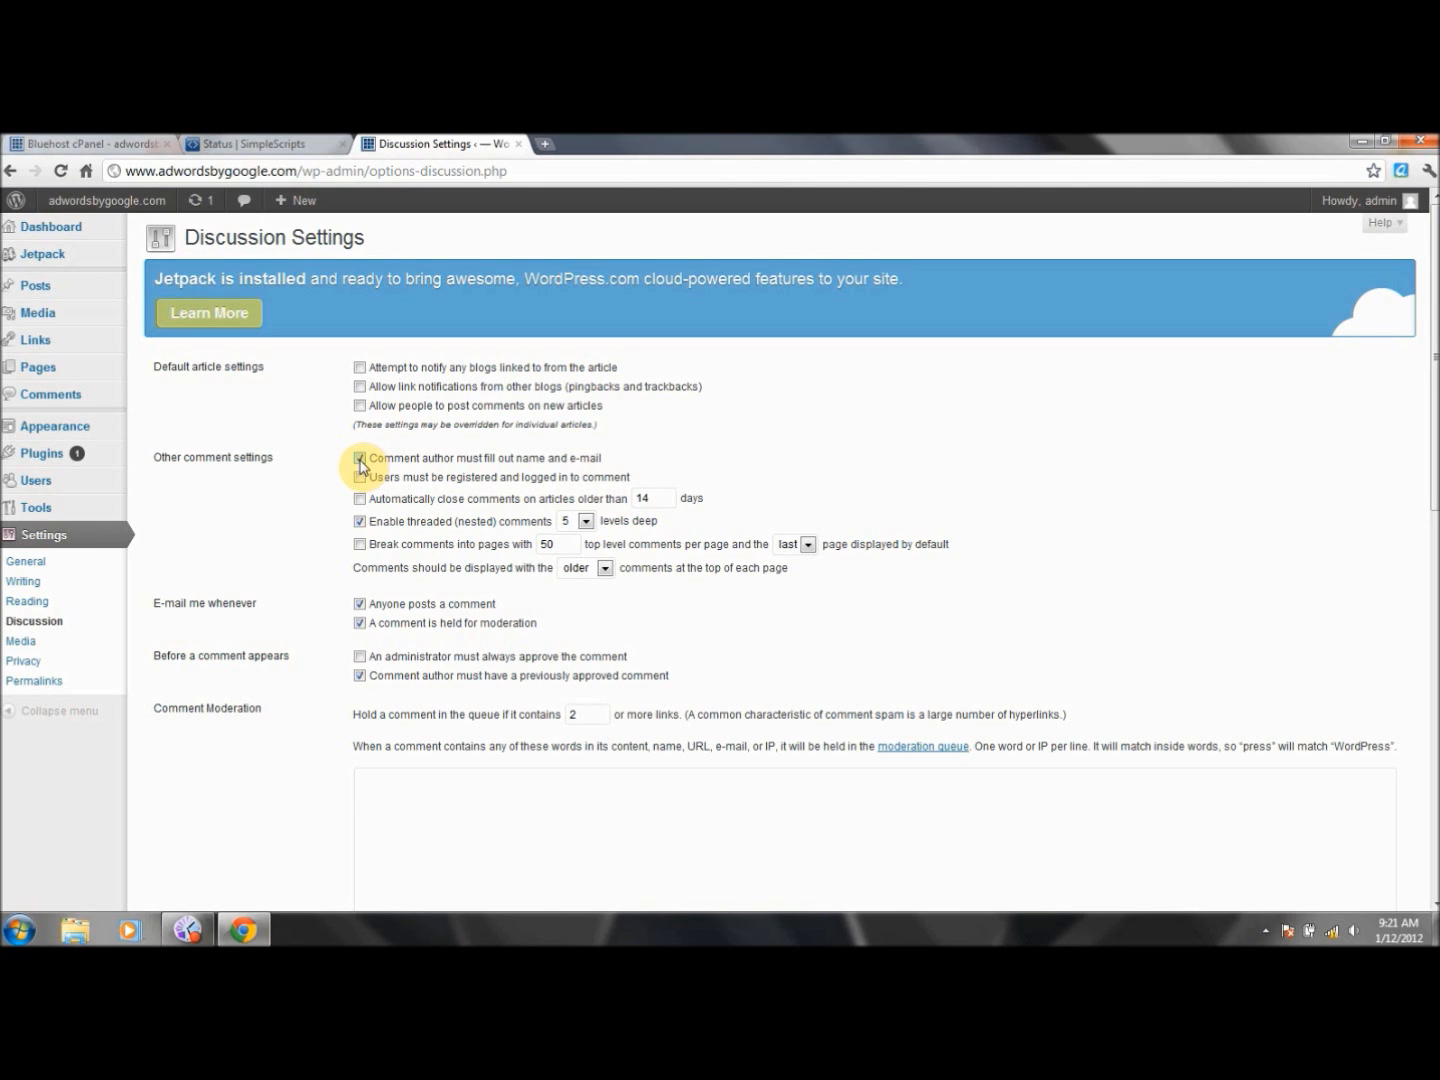
- Uncheck the name-and-e-mail requirement, both 'E-mail me whenever' options, and the previously-approved-author rule
left_click(360, 460)
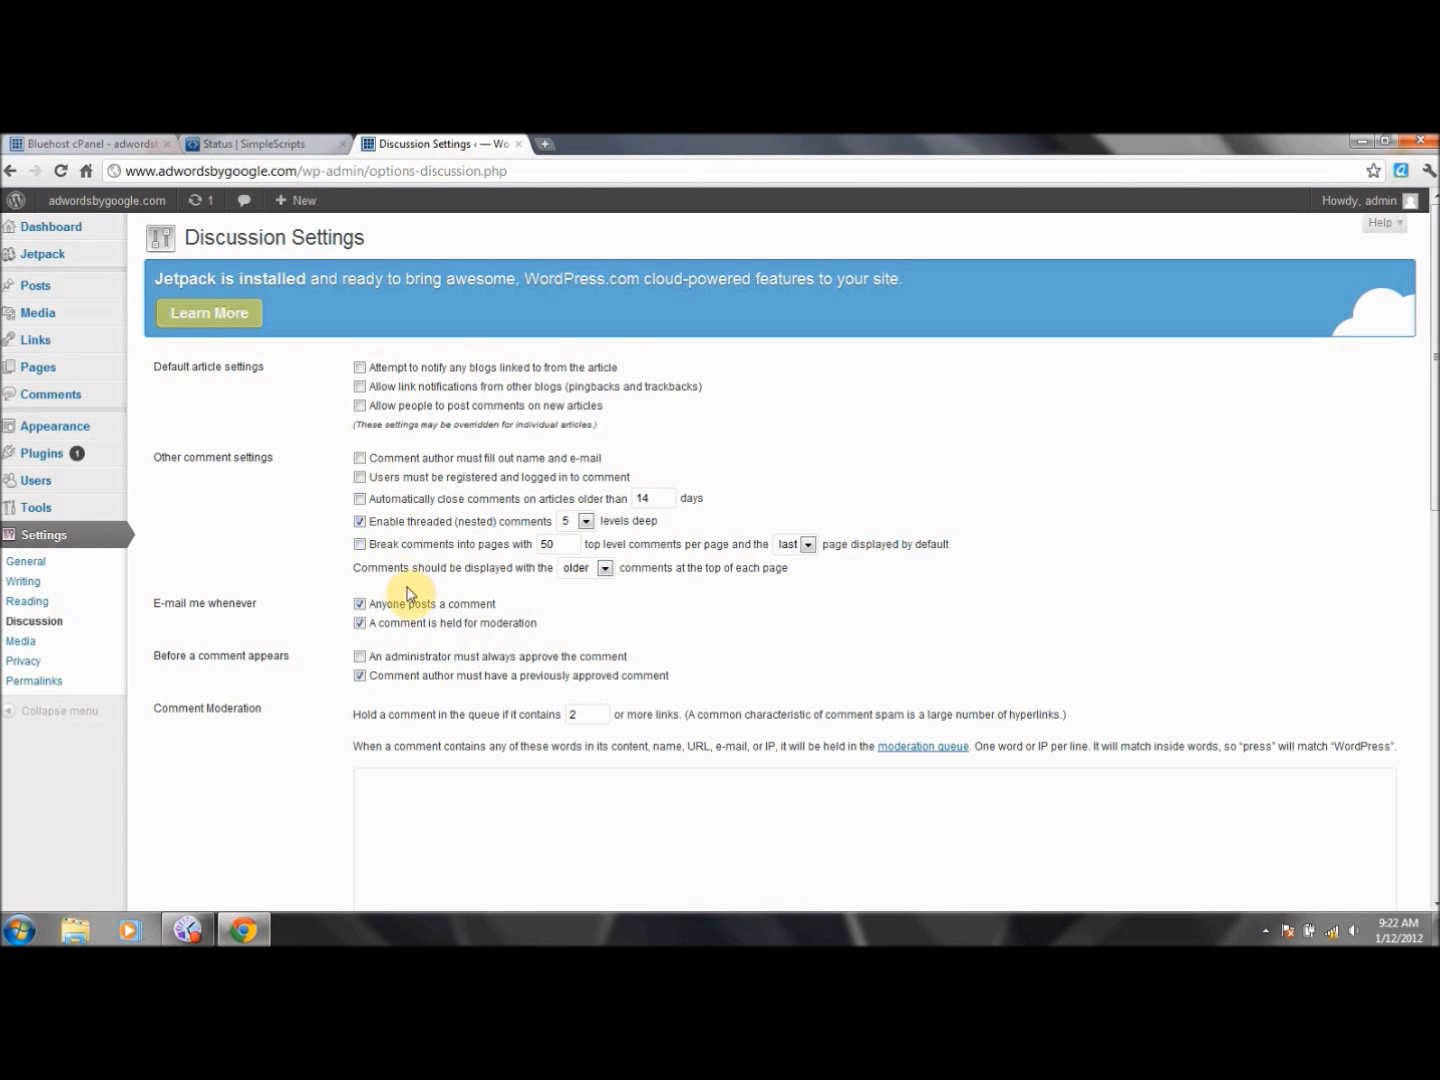
left_click(360, 604)
left_click(360, 623)
left_click(360, 677)
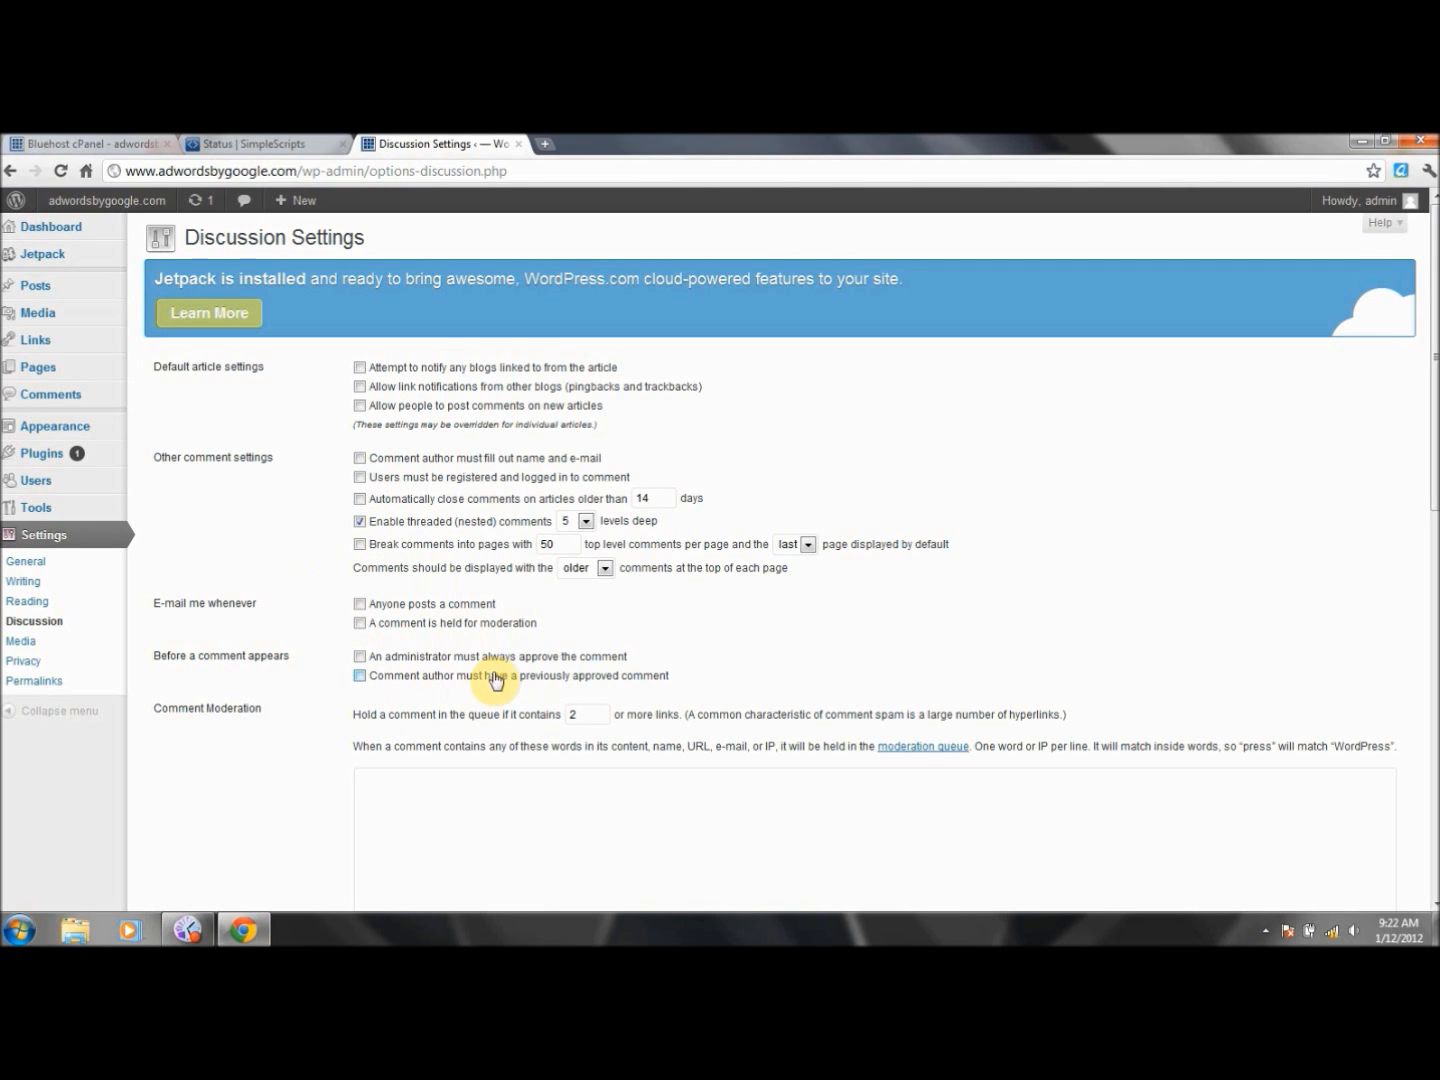
- Set Avatar Display to 'Don't show Avatars'
left_click_drag(1432, 404, 1432, 793)
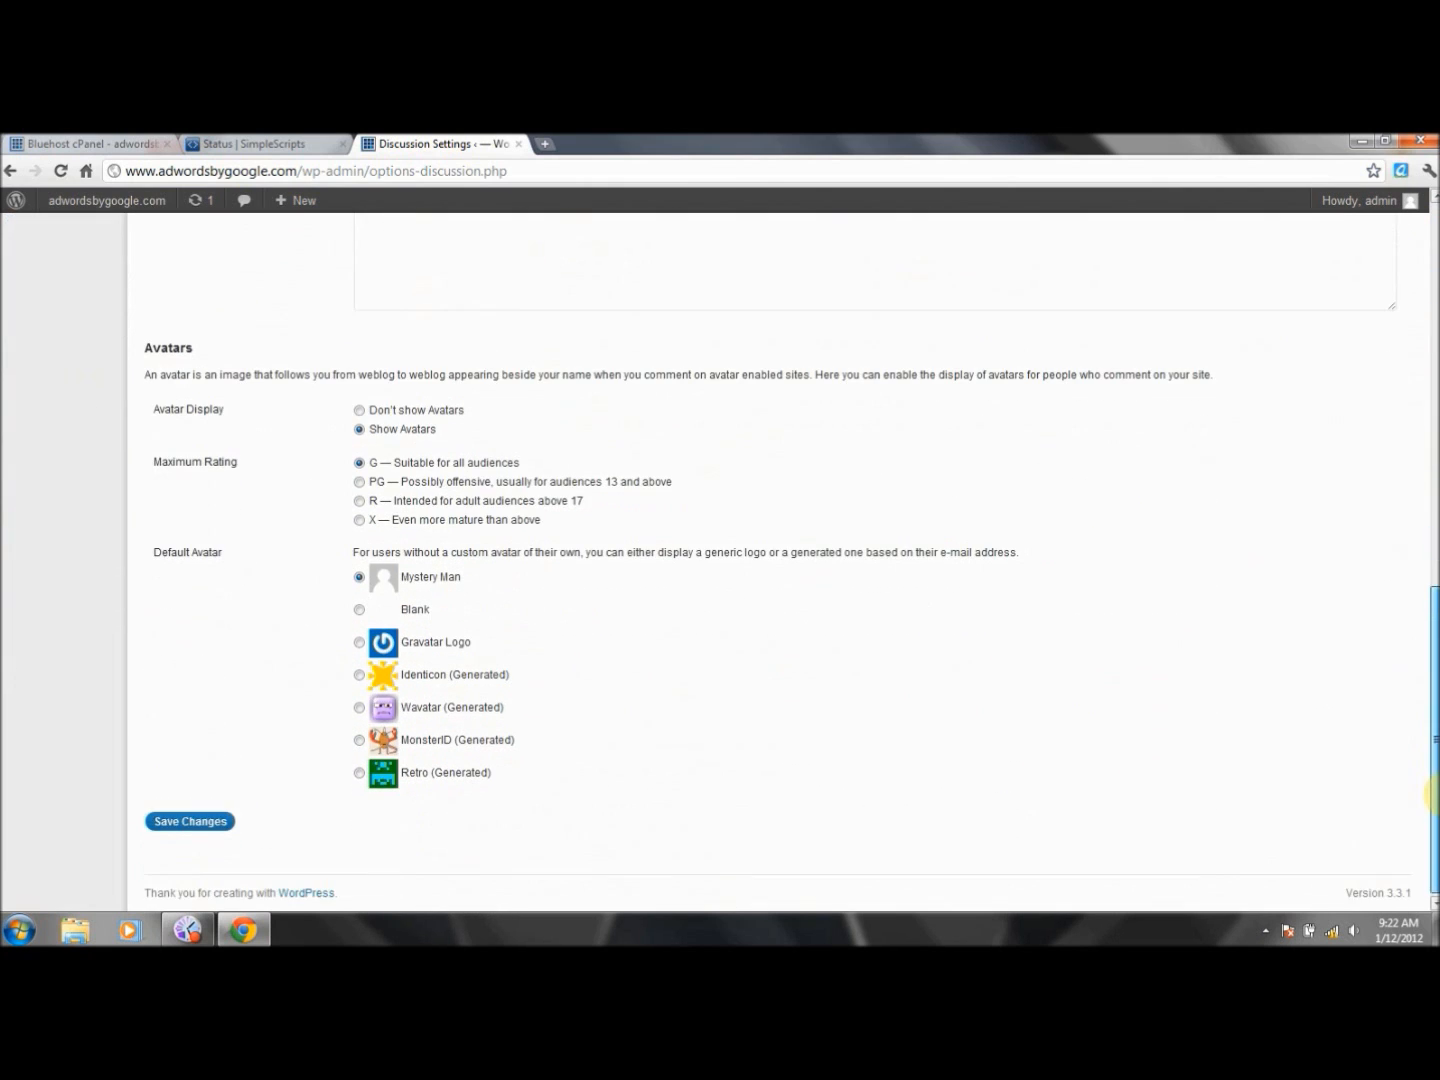
left_click(357, 411)
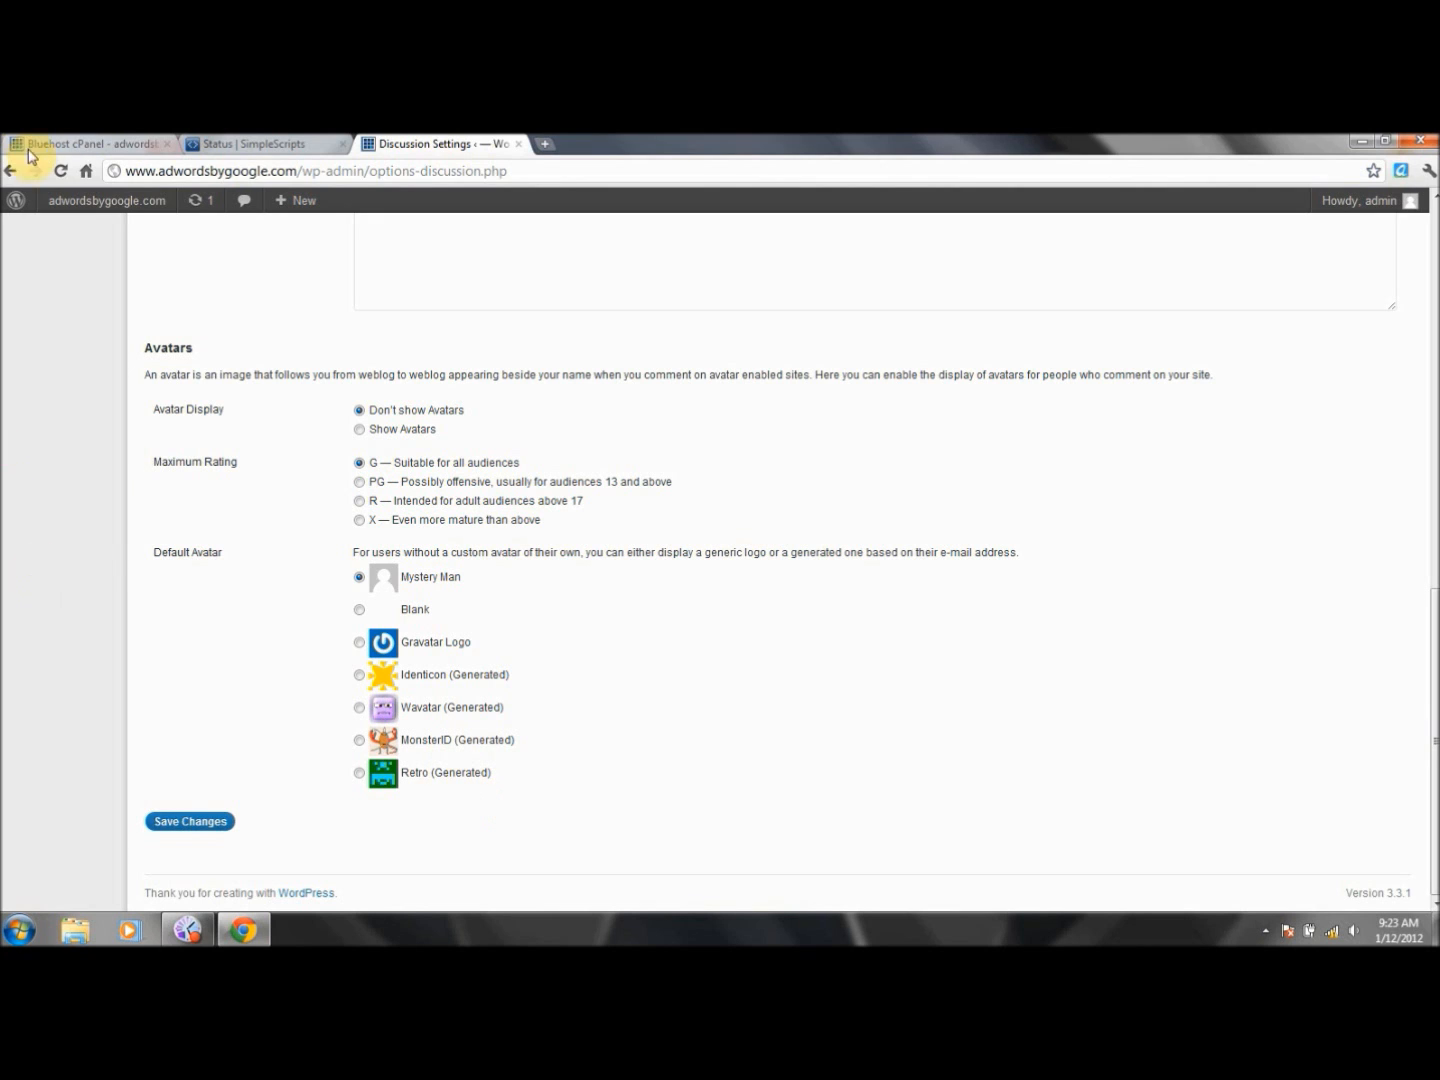
- Return to the Dashboard and open 'Fill in your profile' under Basic Settings
left_click(11, 171)
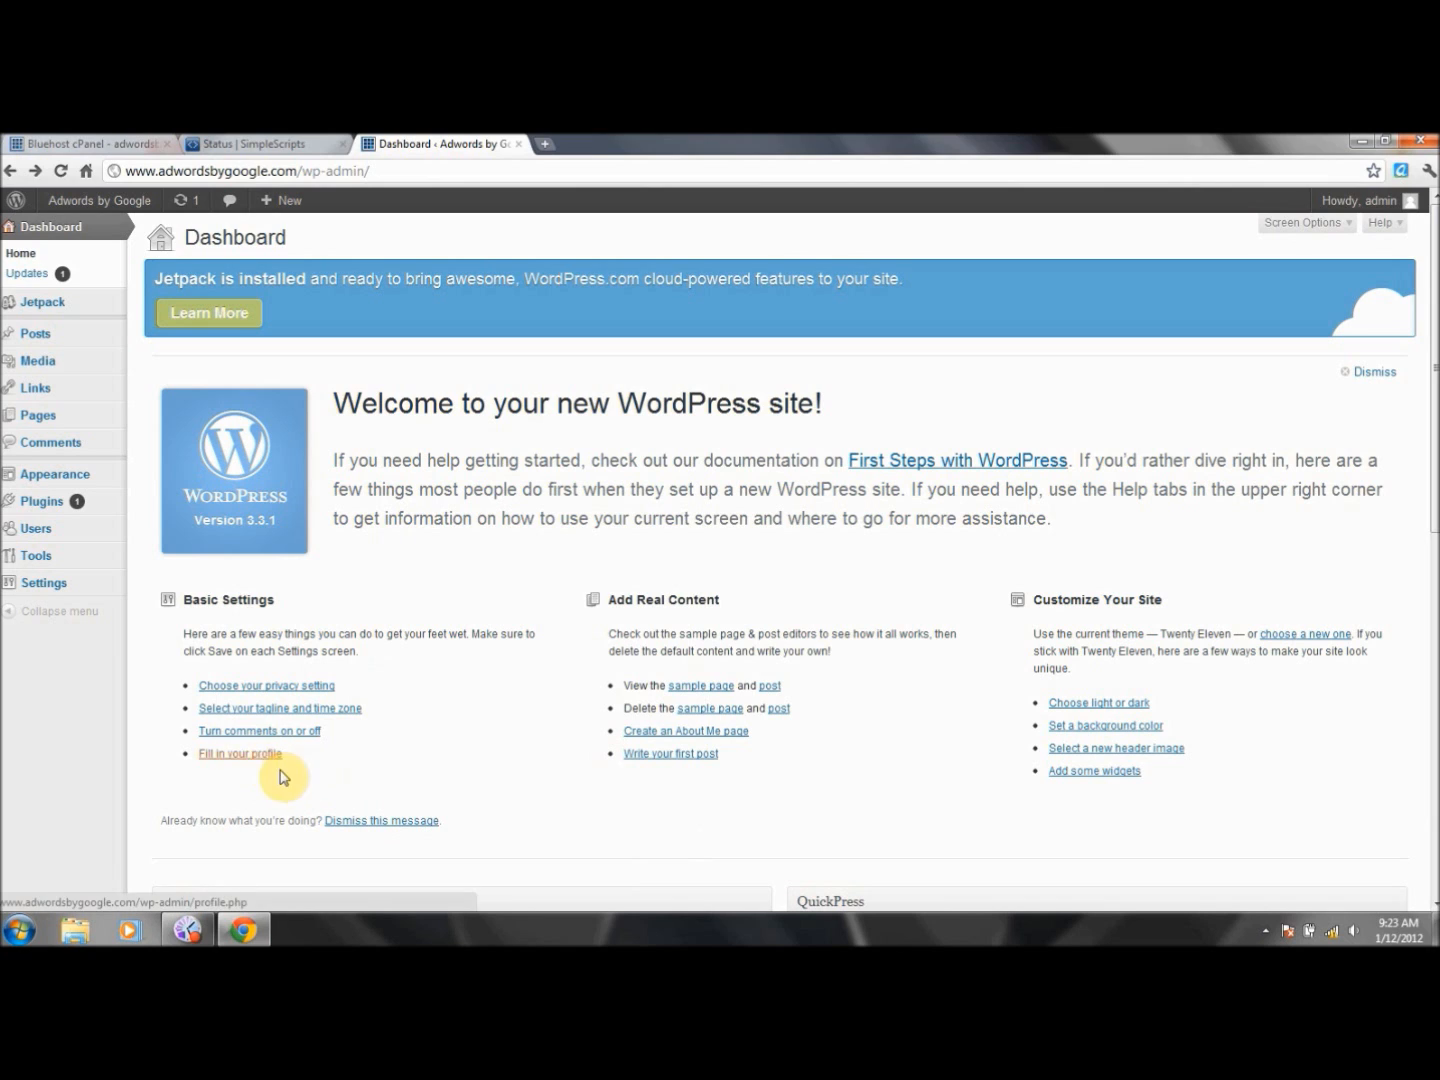
left_click(218, 759)
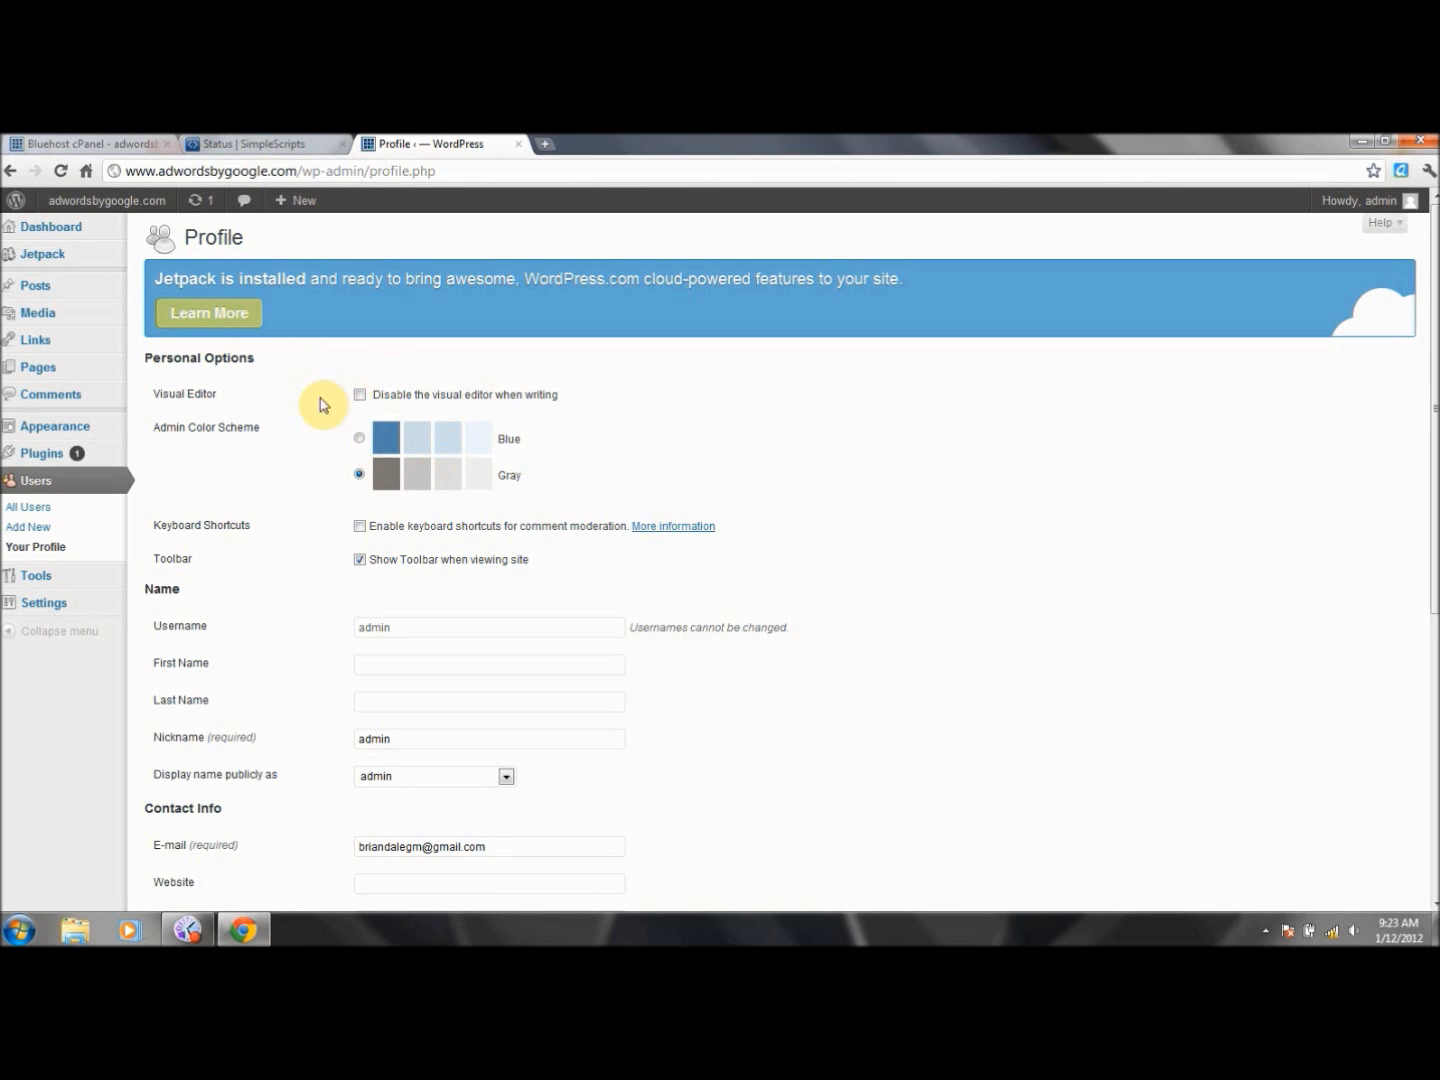
- Switch the admin colour scheme to Blue, leaving First, Last and Nickname fields unchanged
left_click(359, 437)
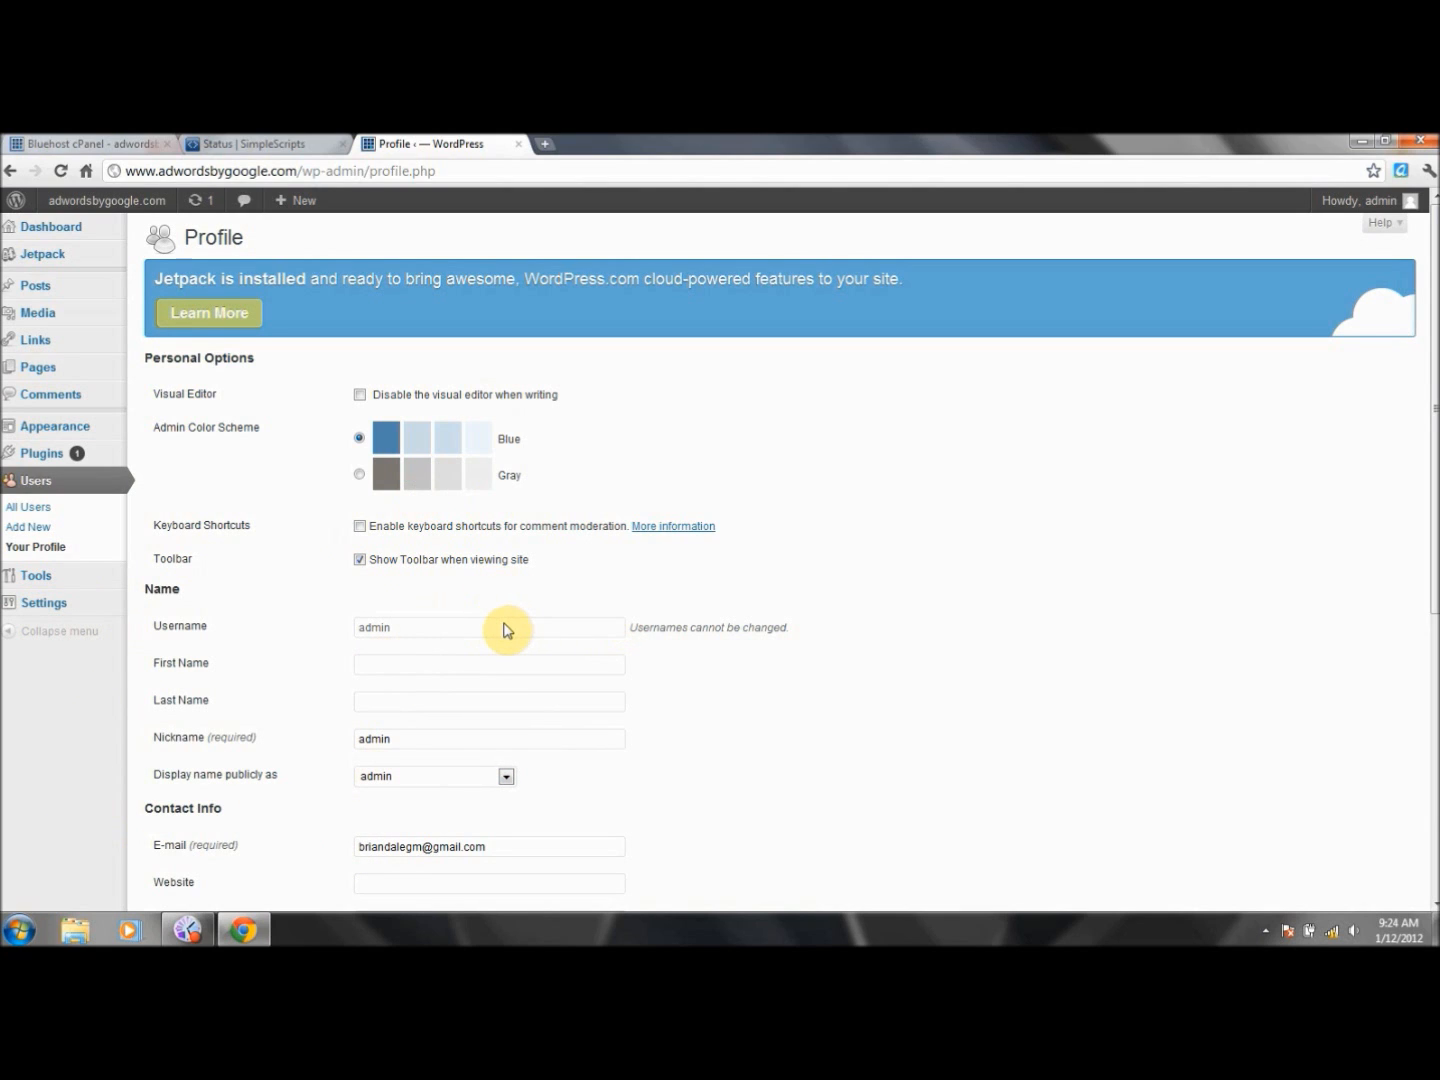
left_click(448, 666)
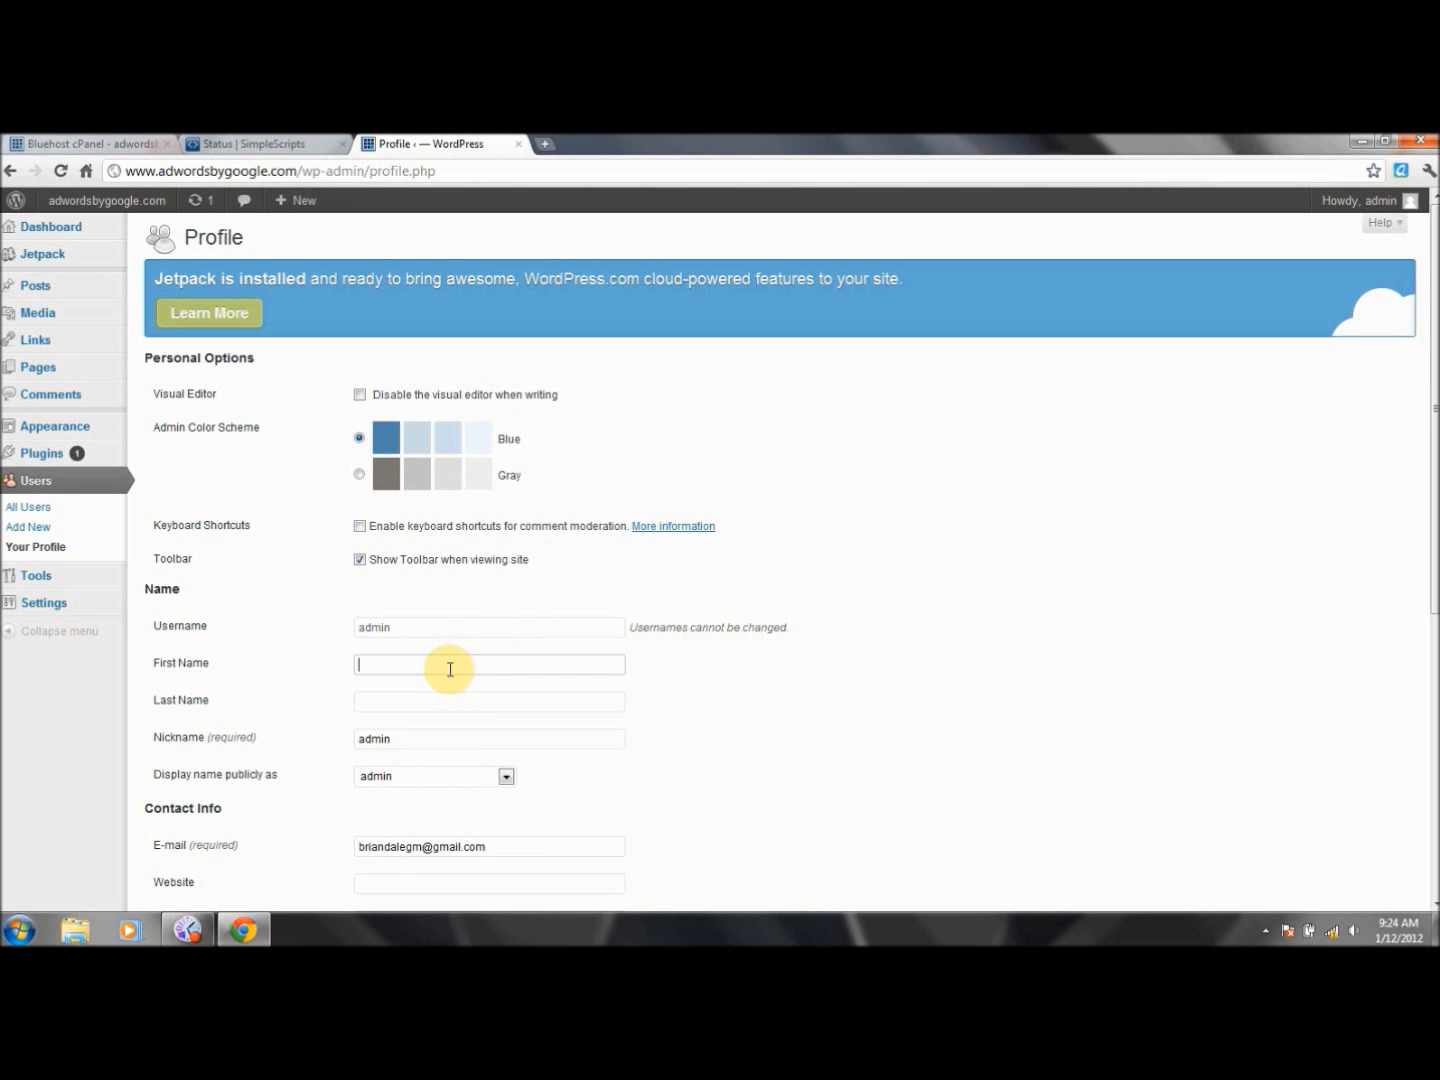
left_click(453, 701)
left_click(458, 745)
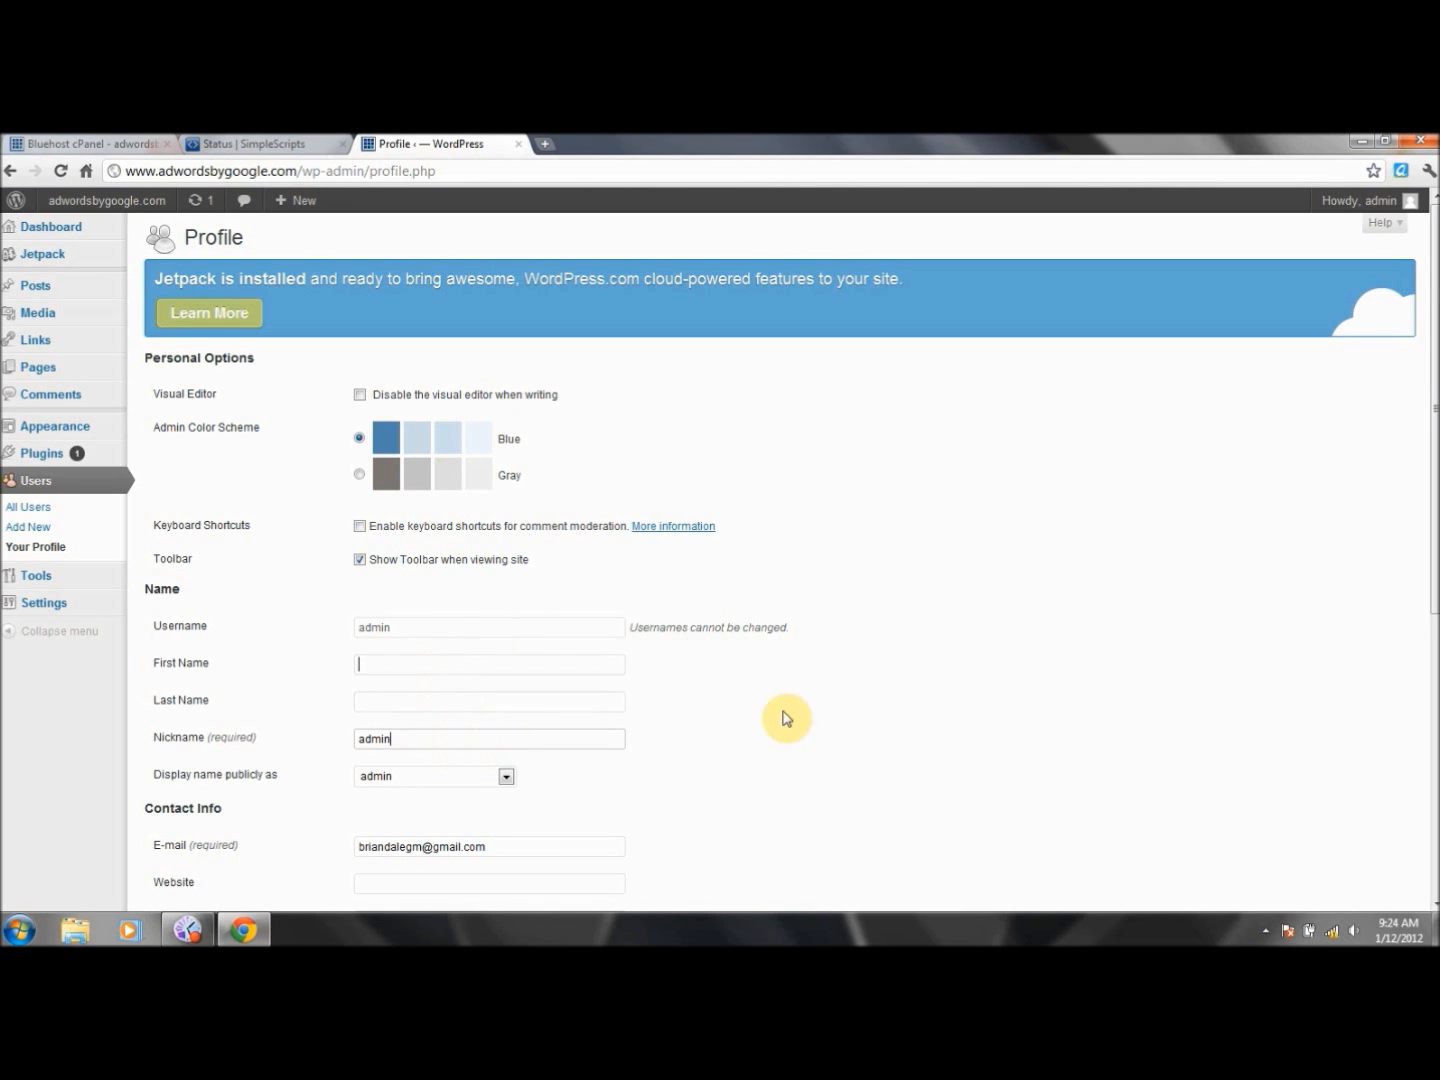
- Replace the profile's e-mail address with a new one
left_click_drag(1432, 440, 1432, 672)
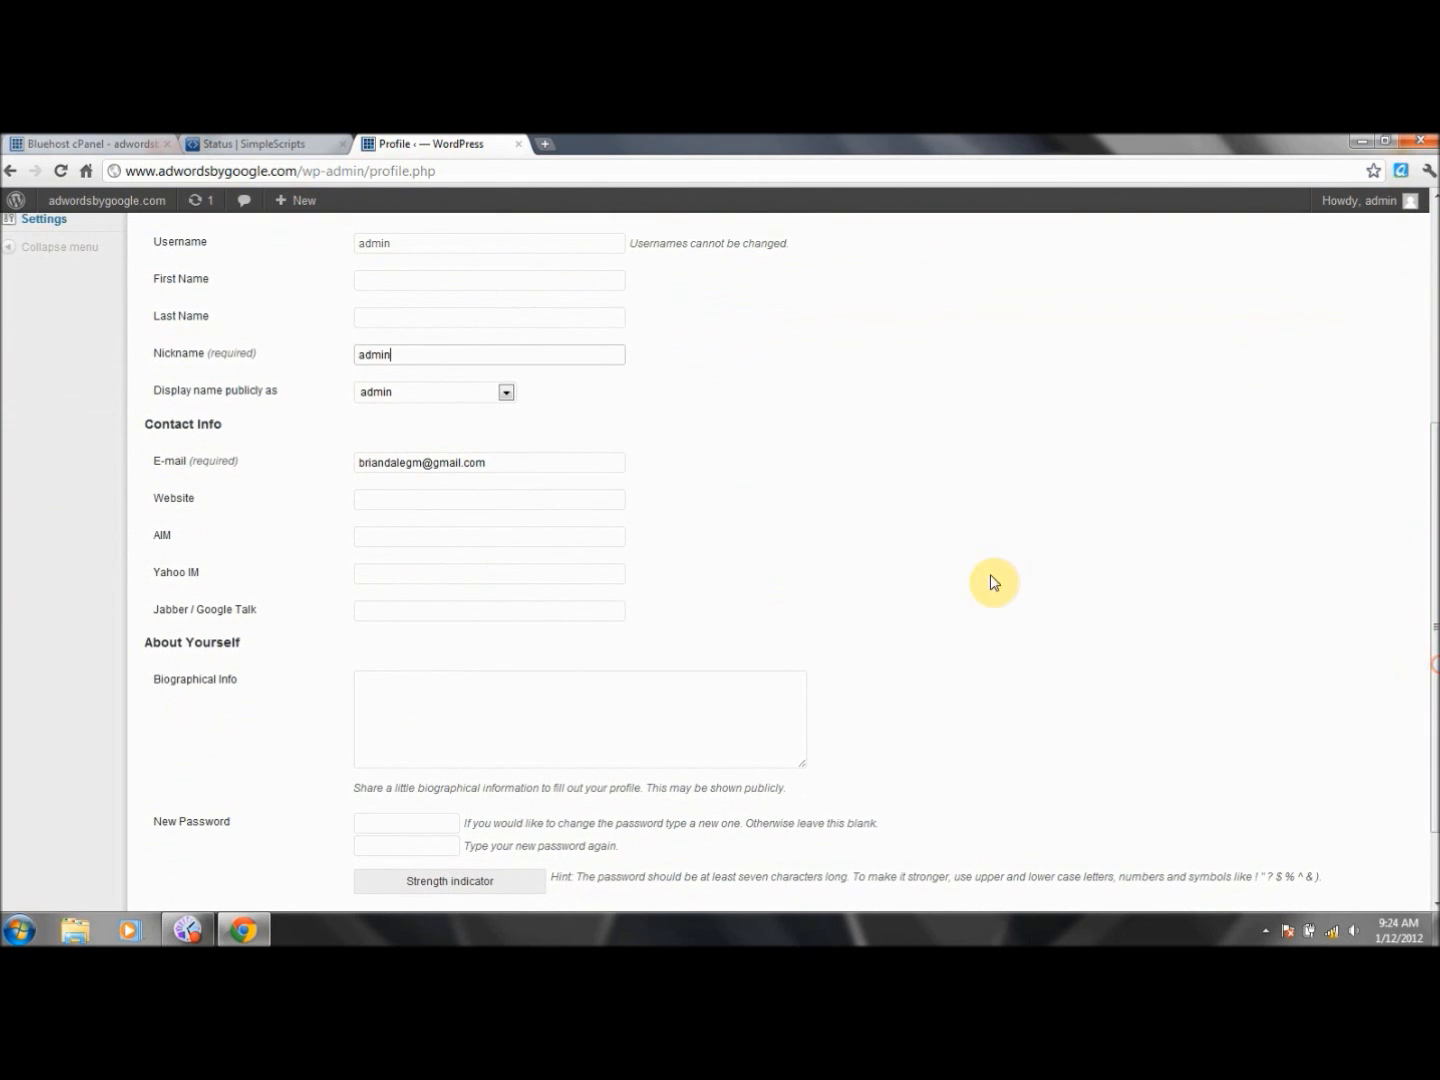
left_click_drag(524, 466, 280, 479)
key("BackSpace")
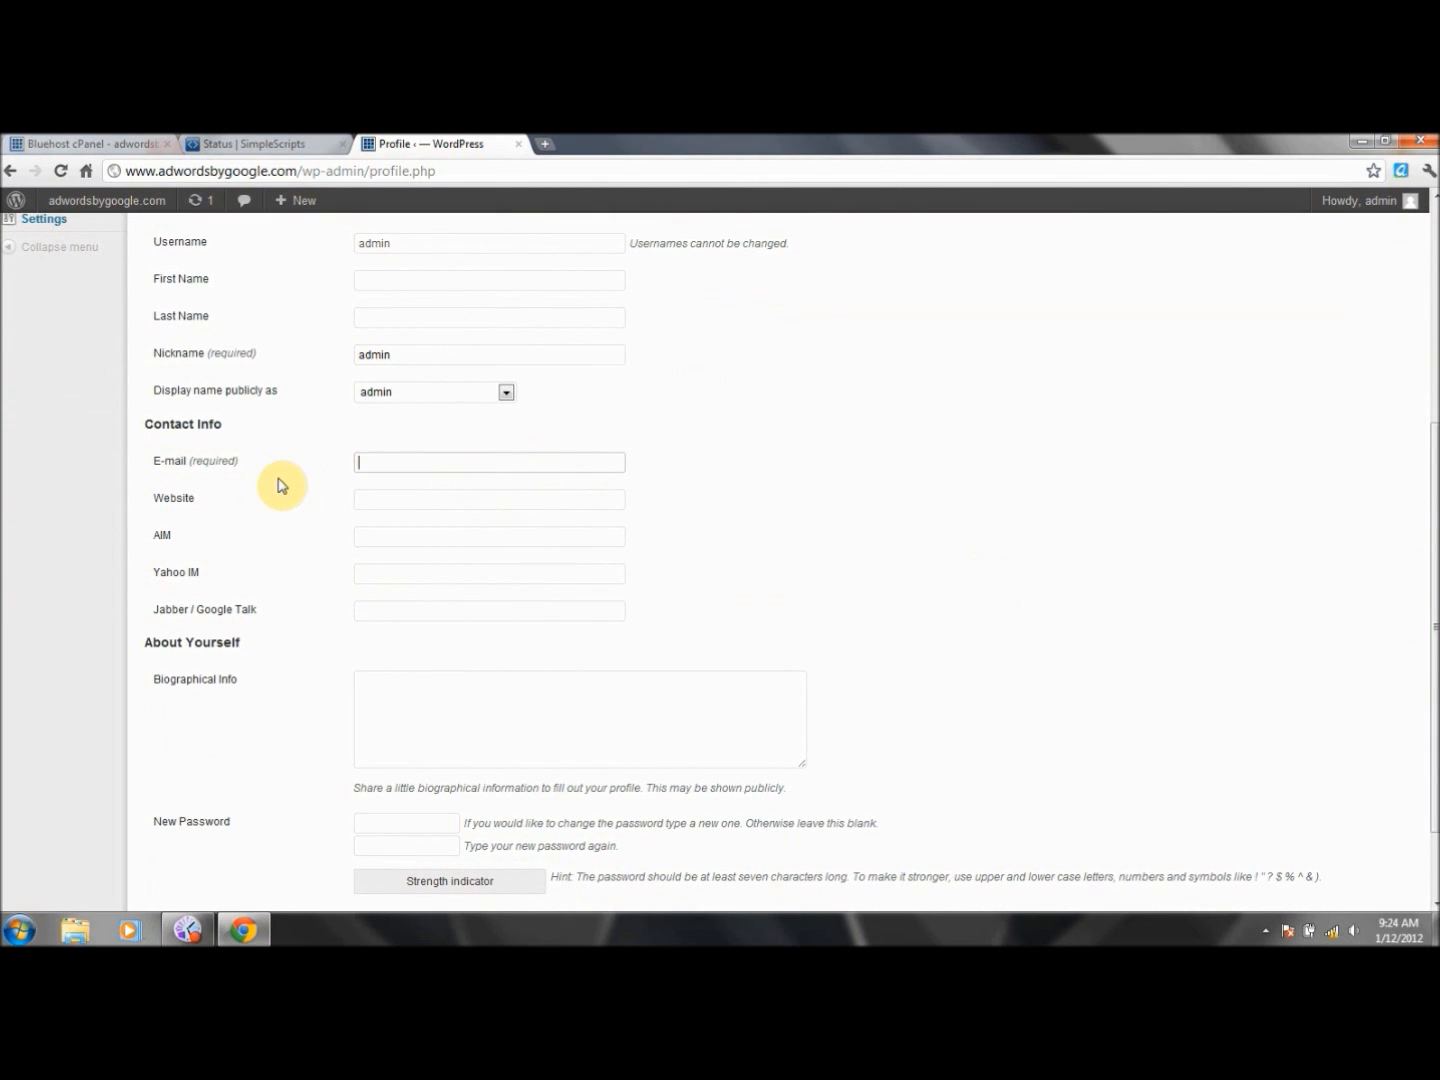
left_click(452, 500)
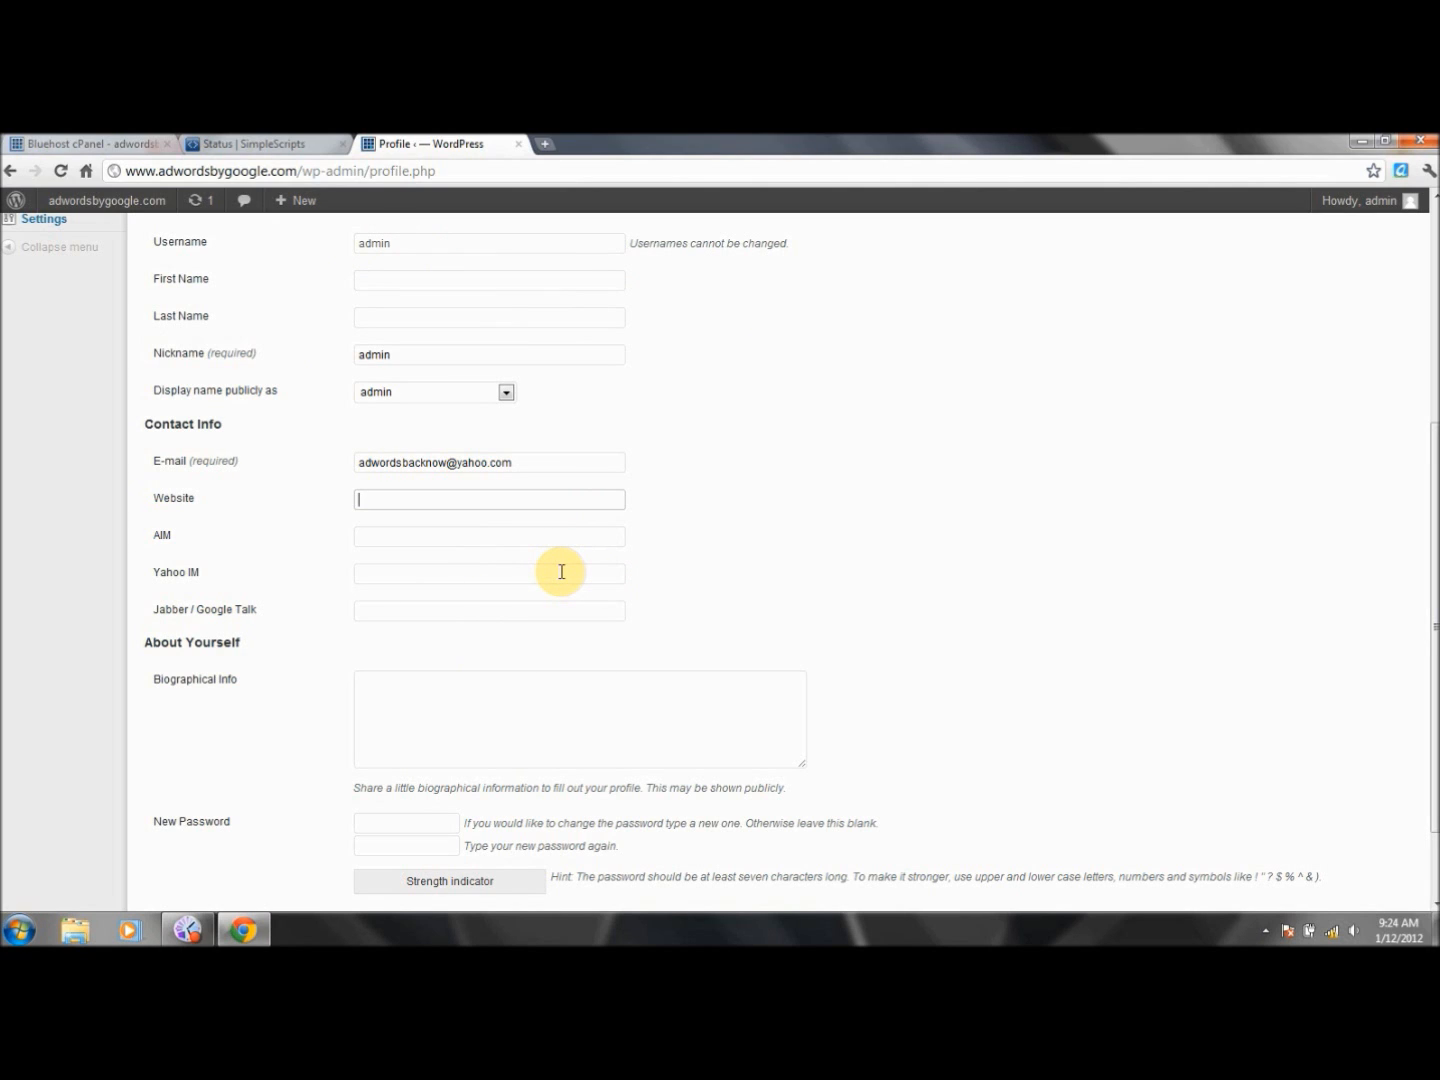
type("http://www.adwords")
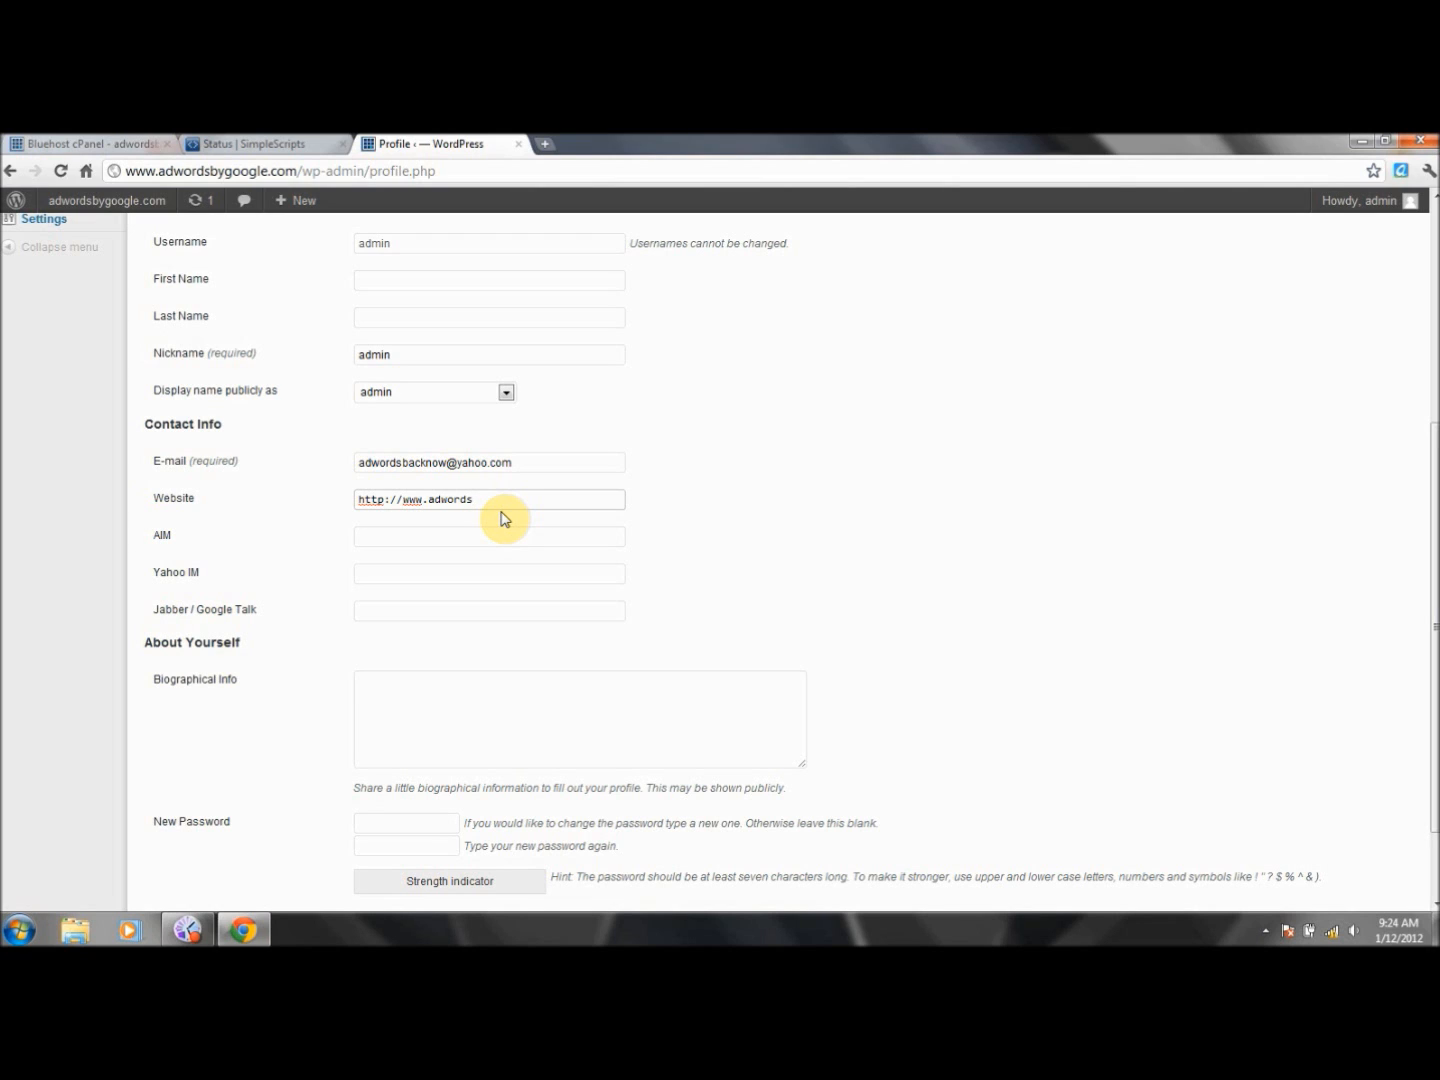
type("bygoogle.")
left_click(528, 711)
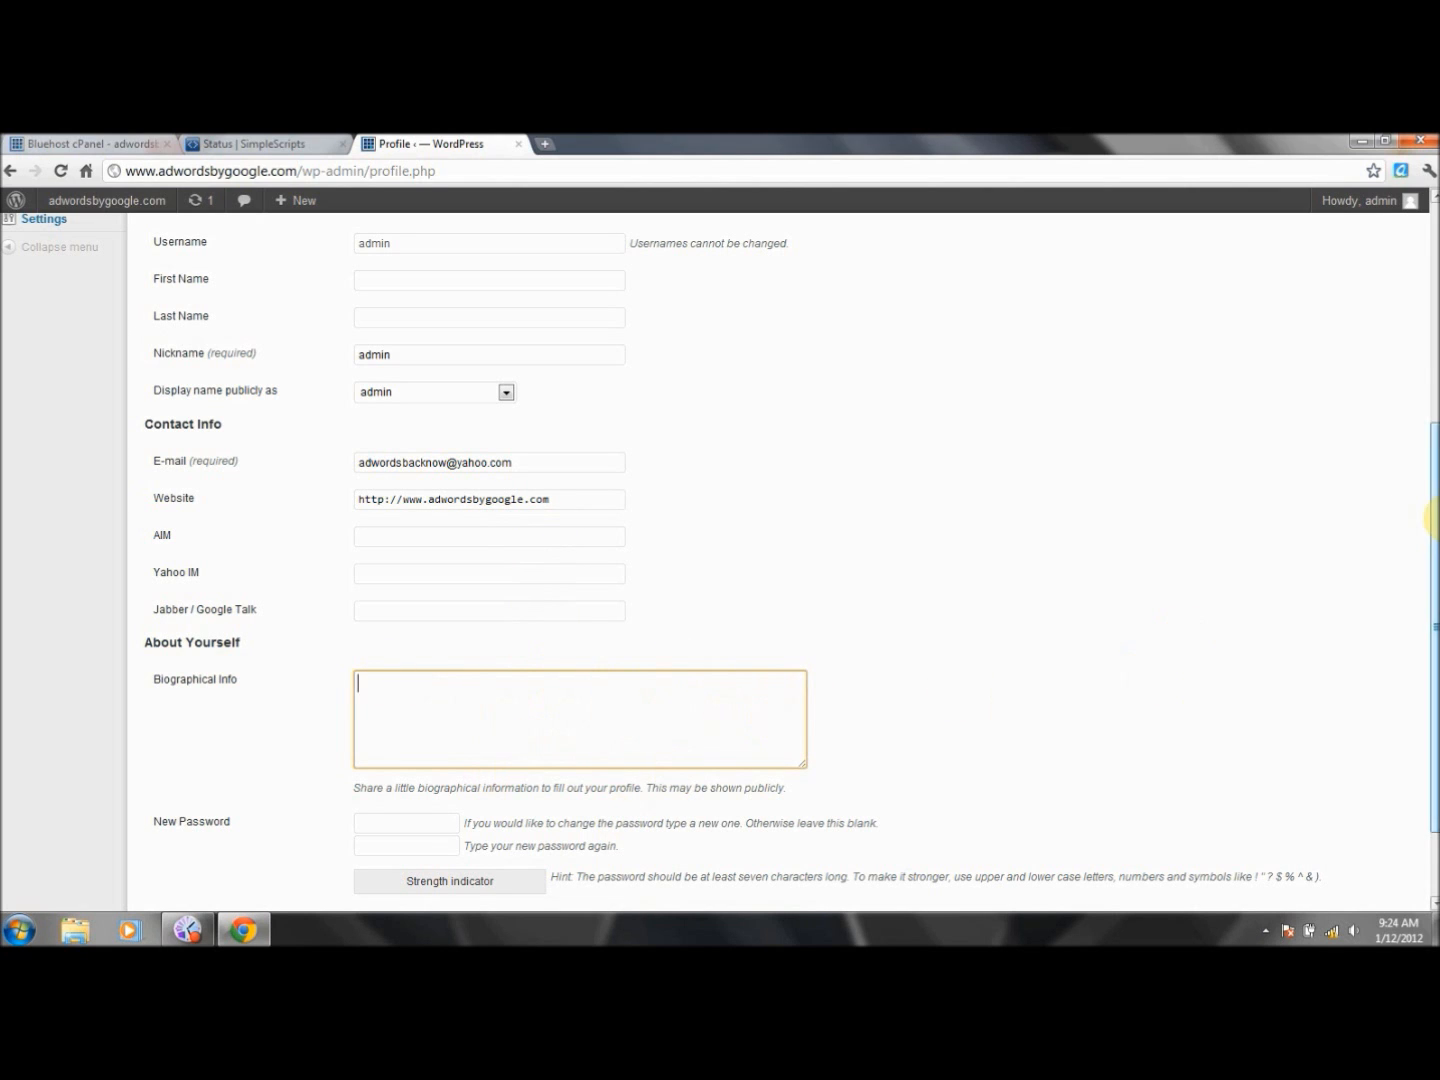
scroll(1430, 527, "down", 2)
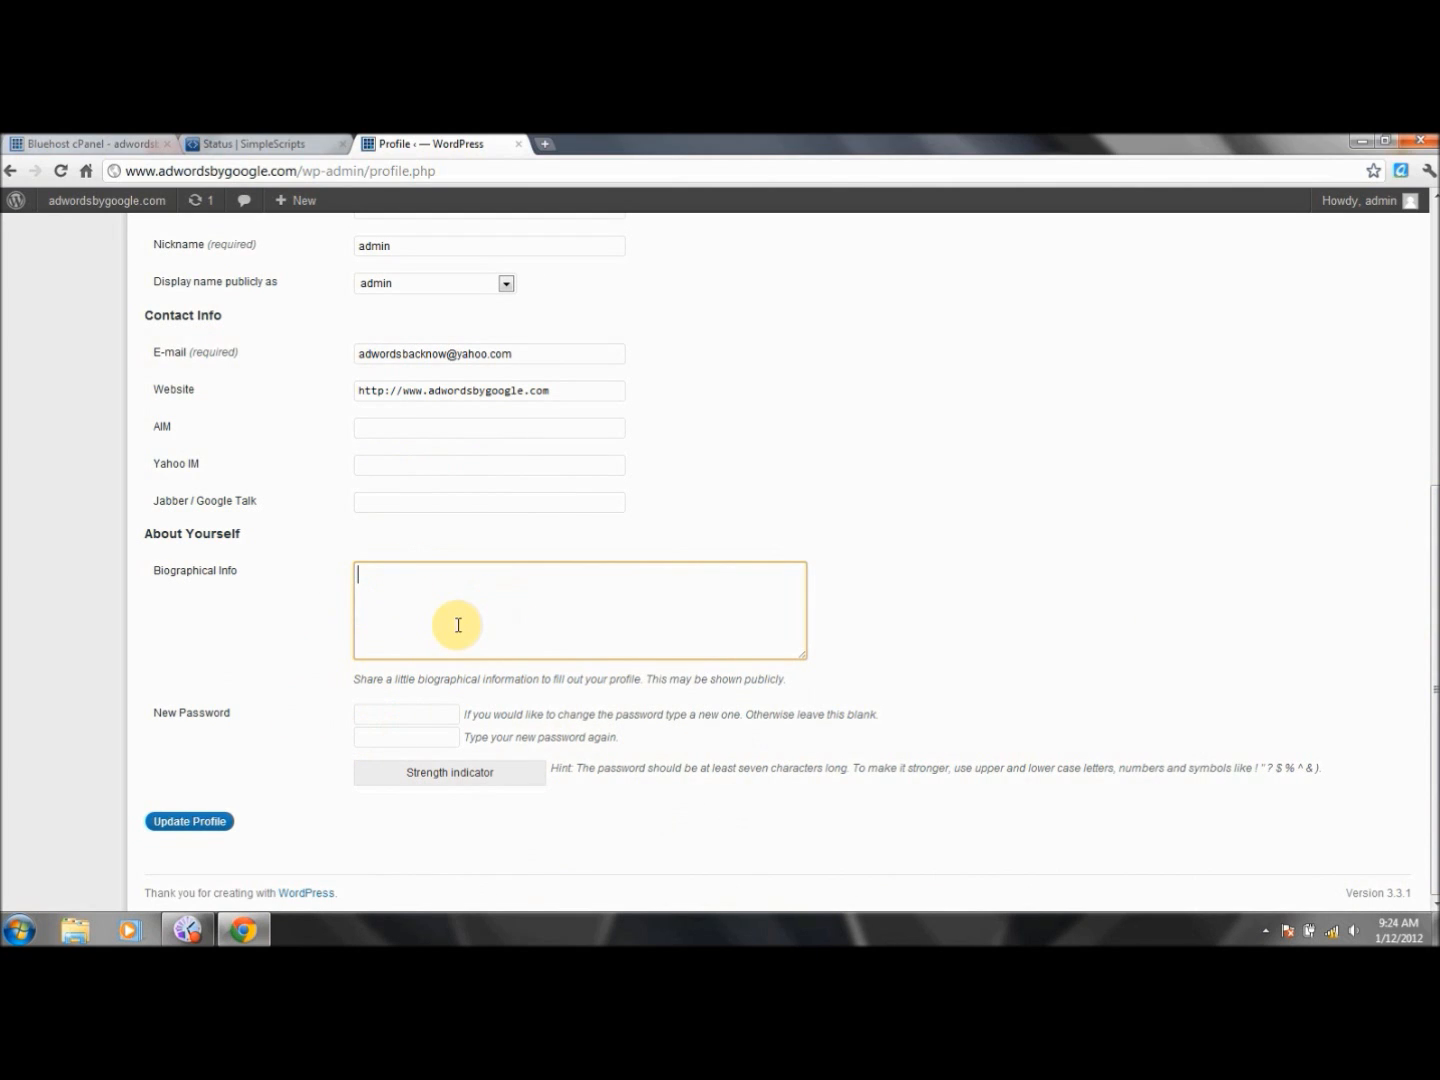
- Save the profile changes and return to the Dashboard
left_click(191, 821)
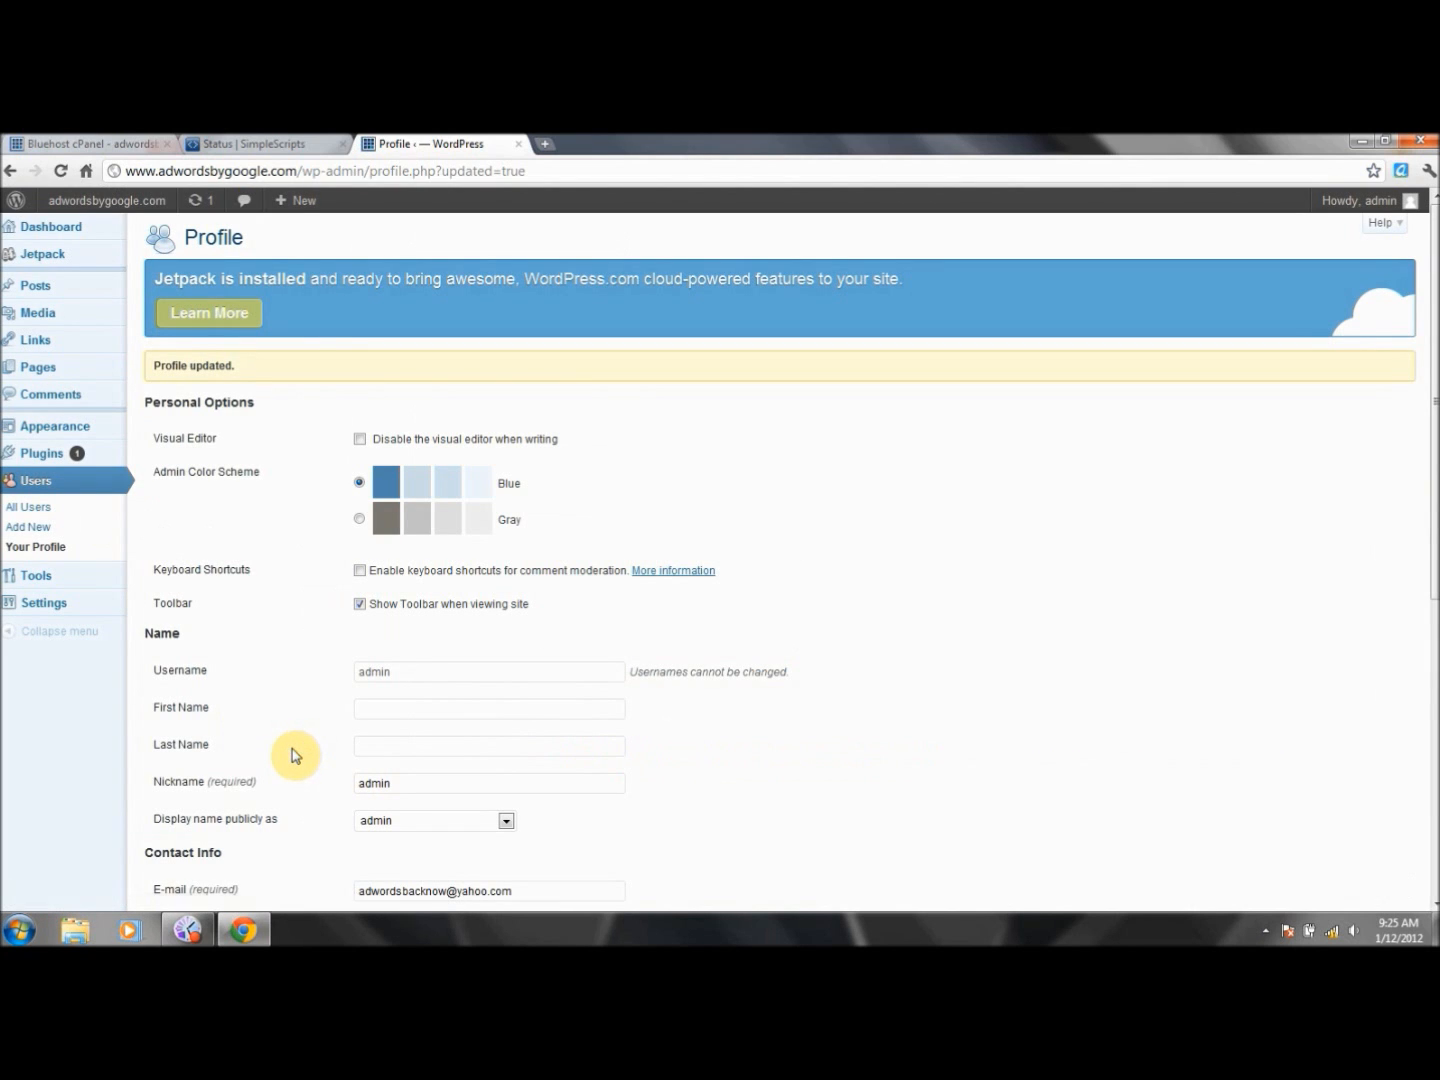
left_click(9, 173)
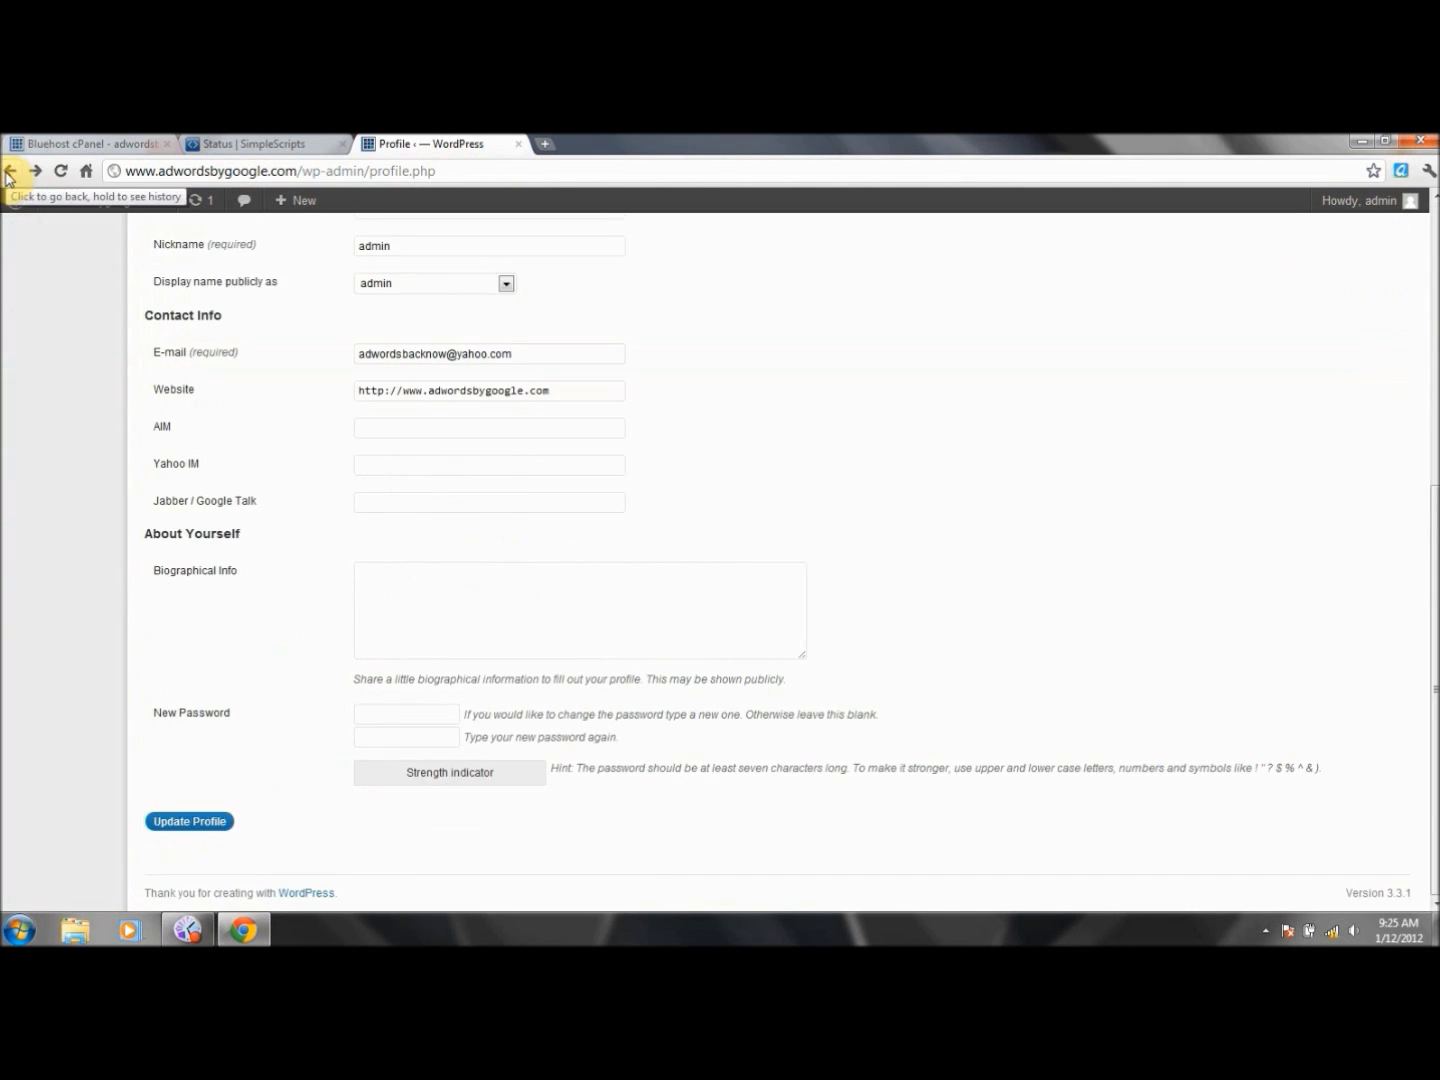
left_click(9, 174)
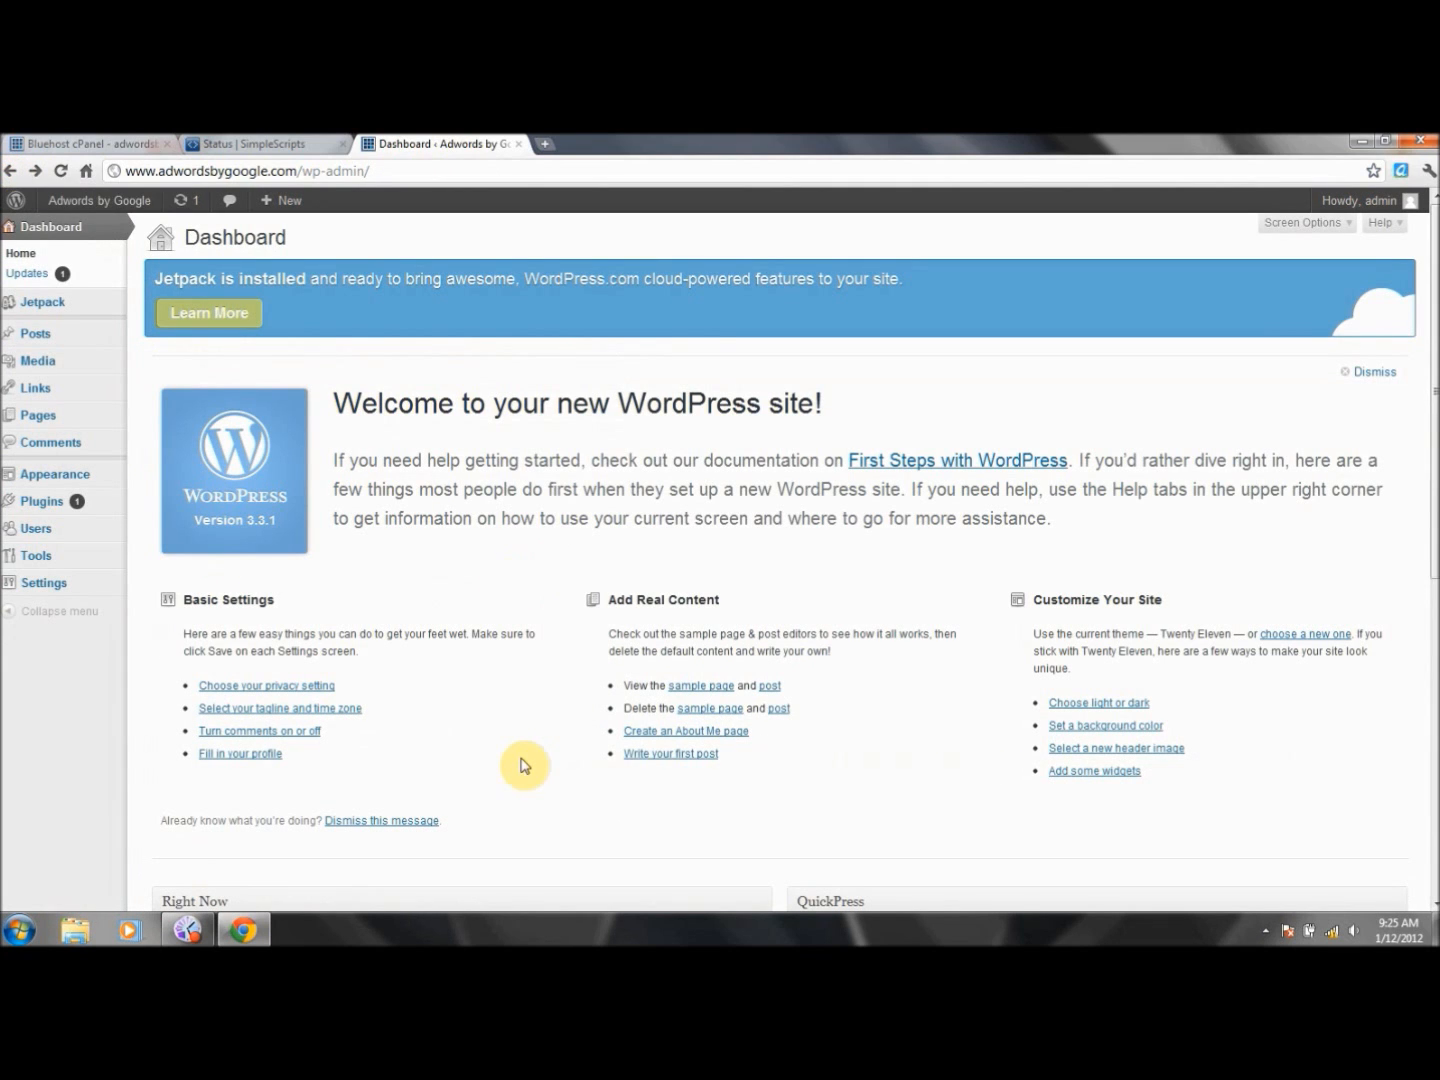